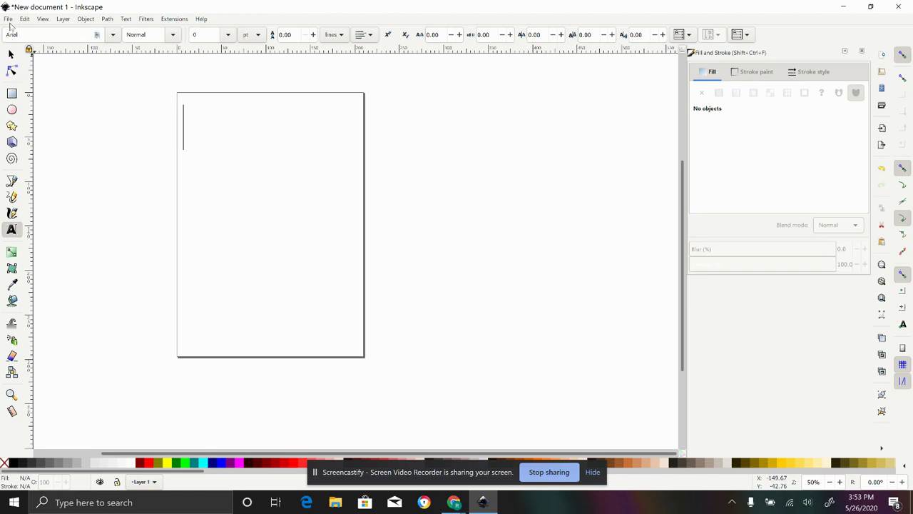
pyautogui.click(24, 19)
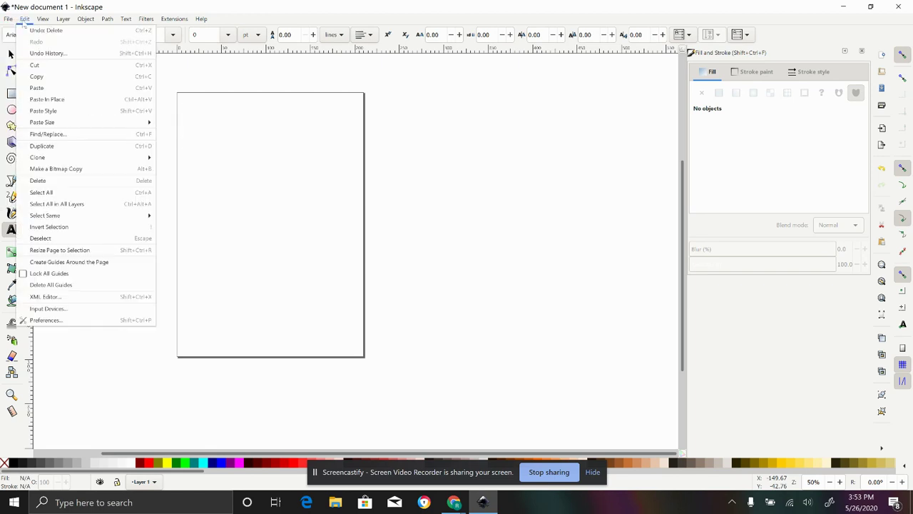
pyautogui.moveTo(69, 22)
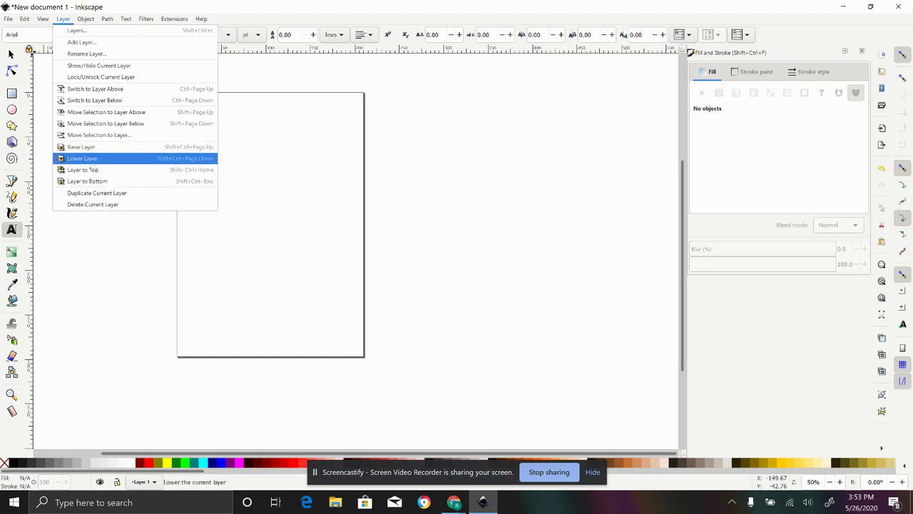
pyautogui.click(83, 20)
pyautogui.click(83, 21)
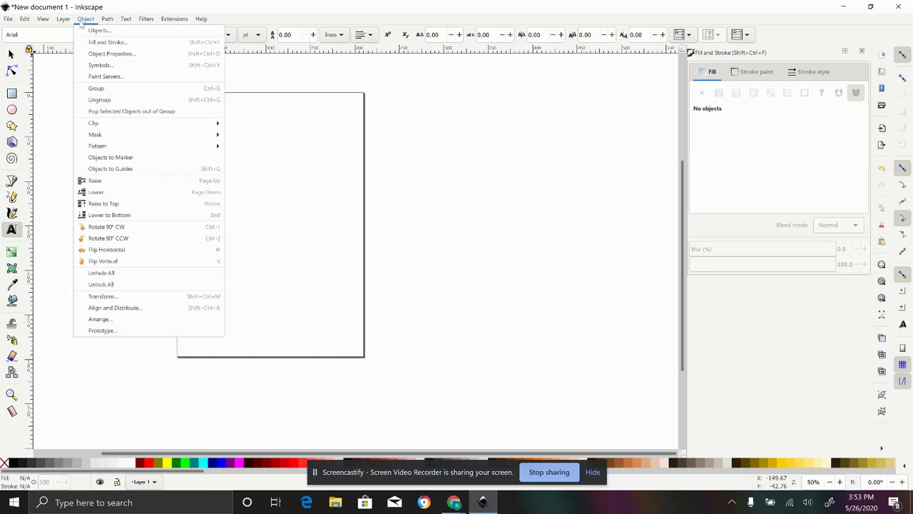
pyautogui.moveTo(108, 20)
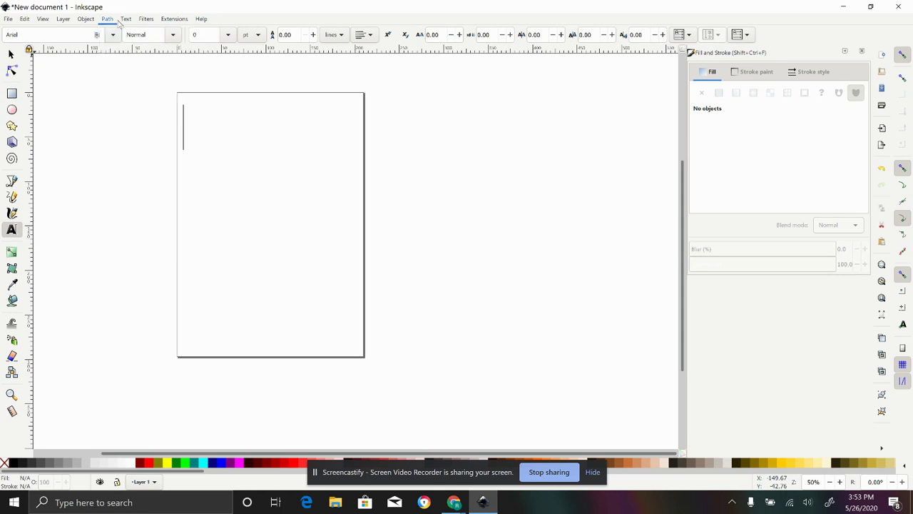
pyautogui.moveTo(173, 22)
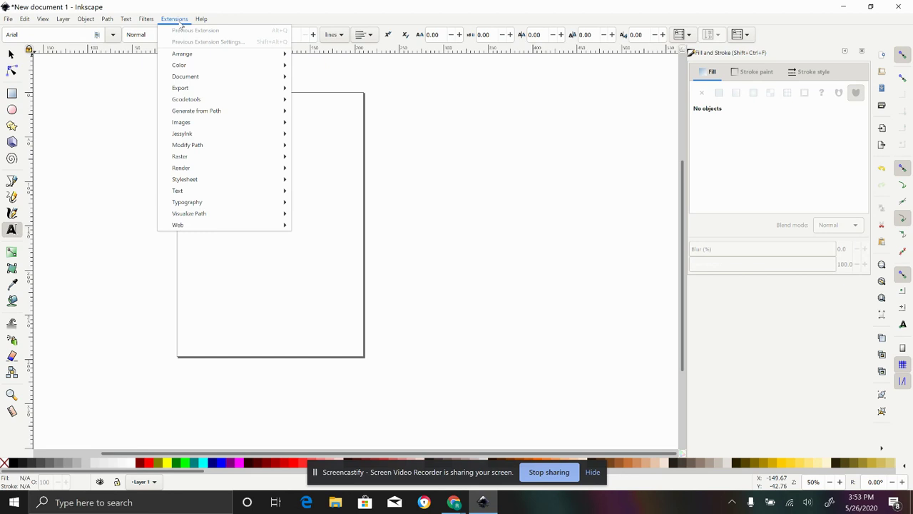
pyautogui.click(114, 253)
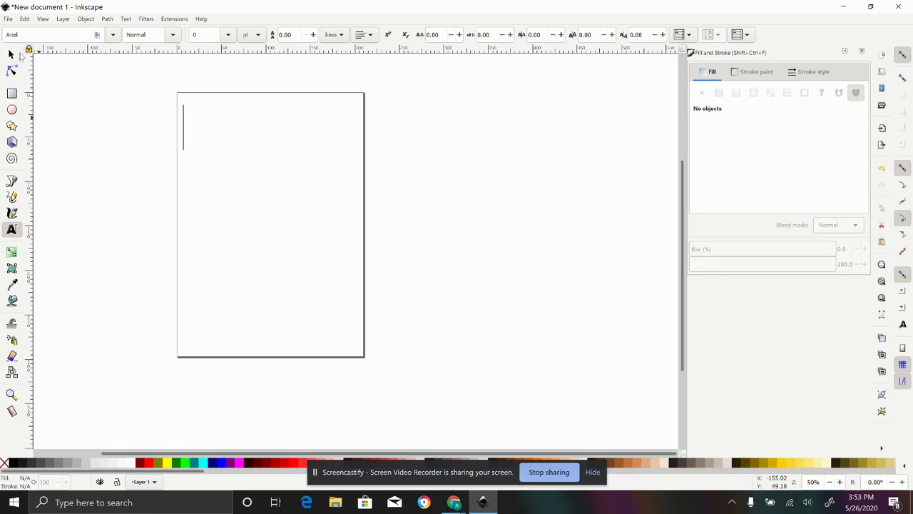
pyautogui.click(12, 93)
pyautogui.moveTo(92, 118)
pyautogui.mouseDown()
pyautogui.moveTo(172, 170)
pyautogui.moveTo(195, 212)
pyautogui.mouseUp()
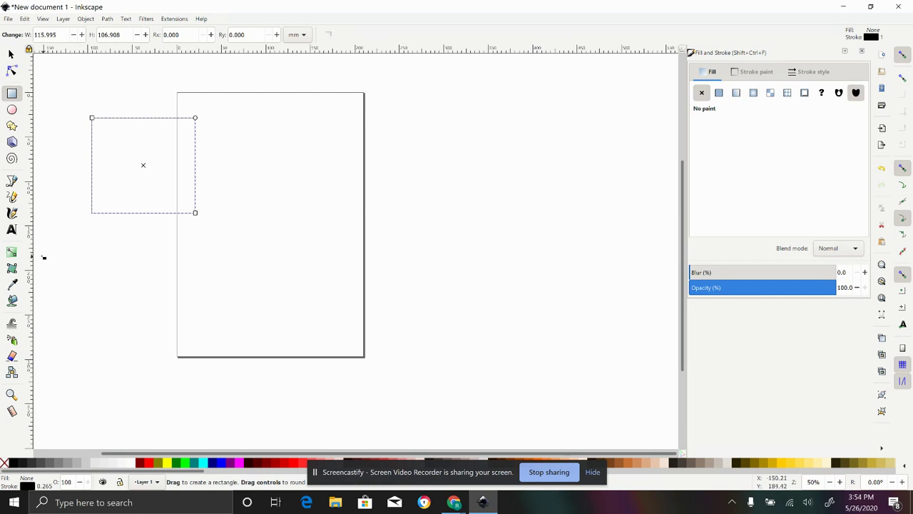
pyautogui.moveTo(288, 152); pyautogui.dragTo(428, 195)
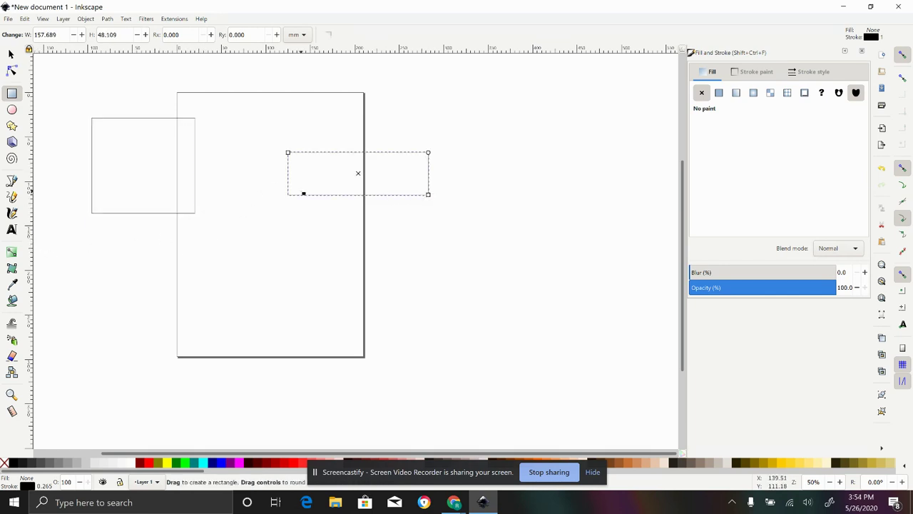
pyautogui.press('Delete')
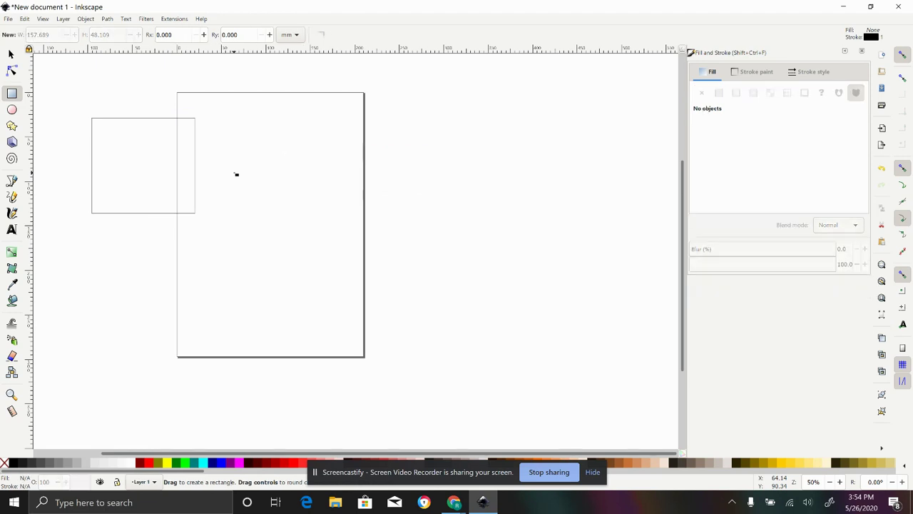
pyautogui.click(10, 55)
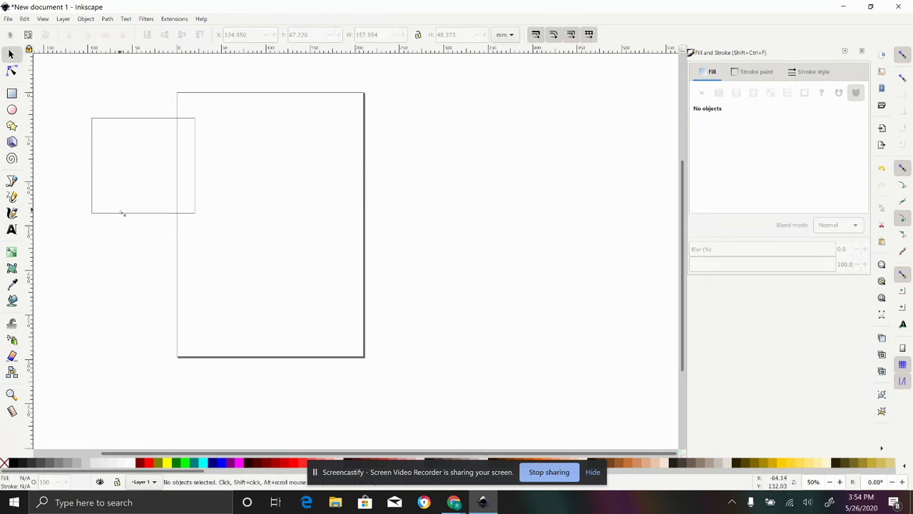
pyautogui.click(97, 154)
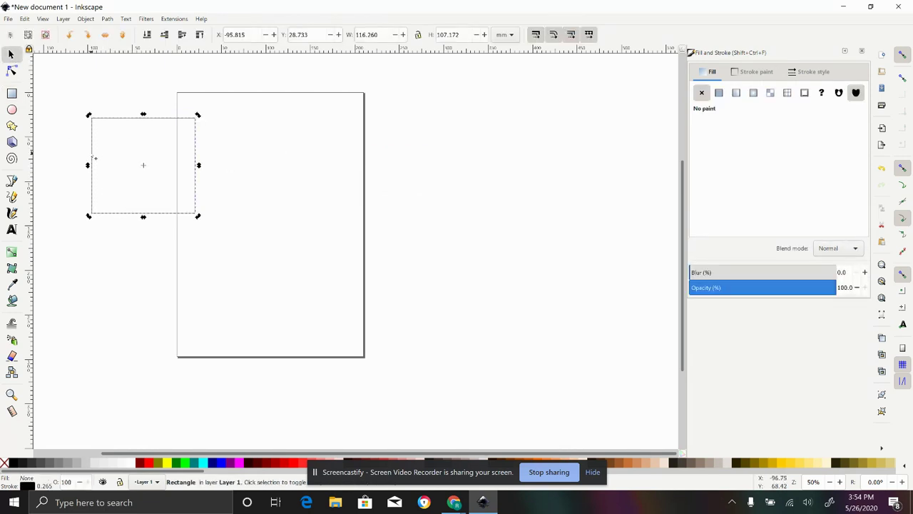
pyautogui.moveTo(104, 153); pyautogui.dragTo(258, 178)
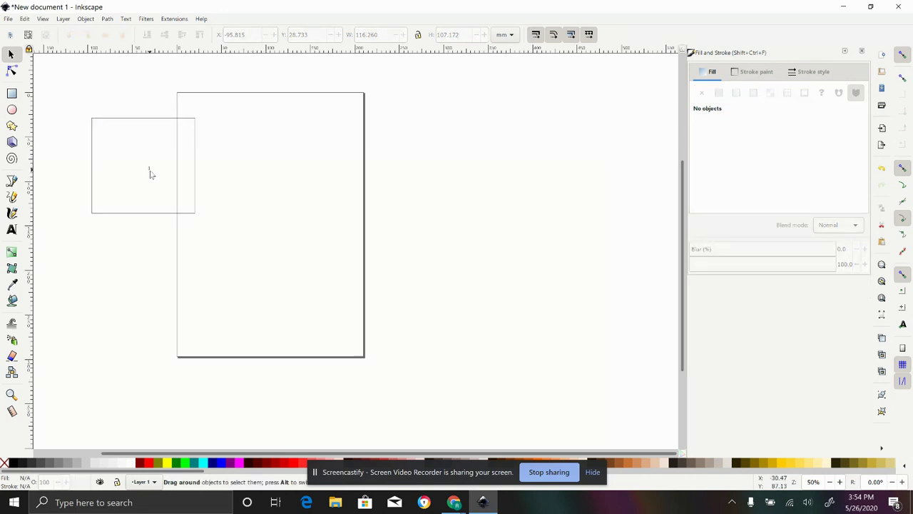
pyautogui.click(193, 178)
pyautogui.moveTo(193, 177); pyautogui.dragTo(324, 180)
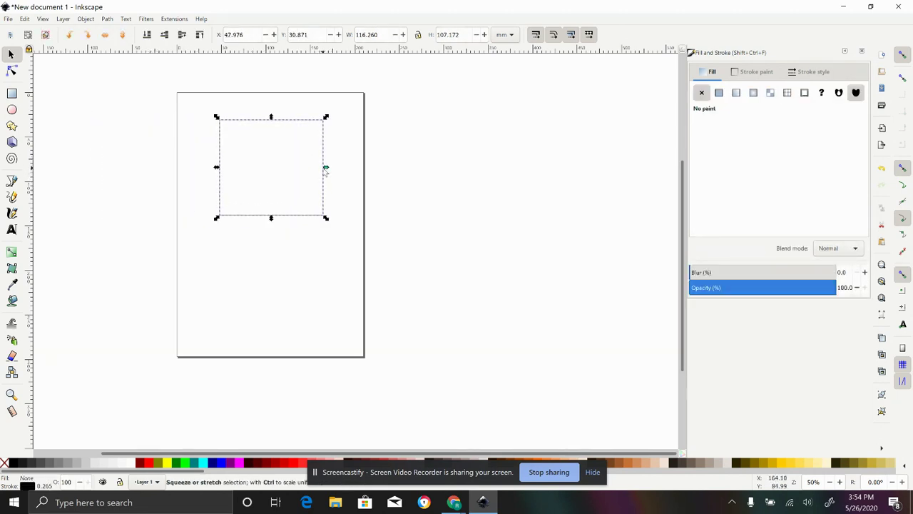
pyautogui.click(320, 173)
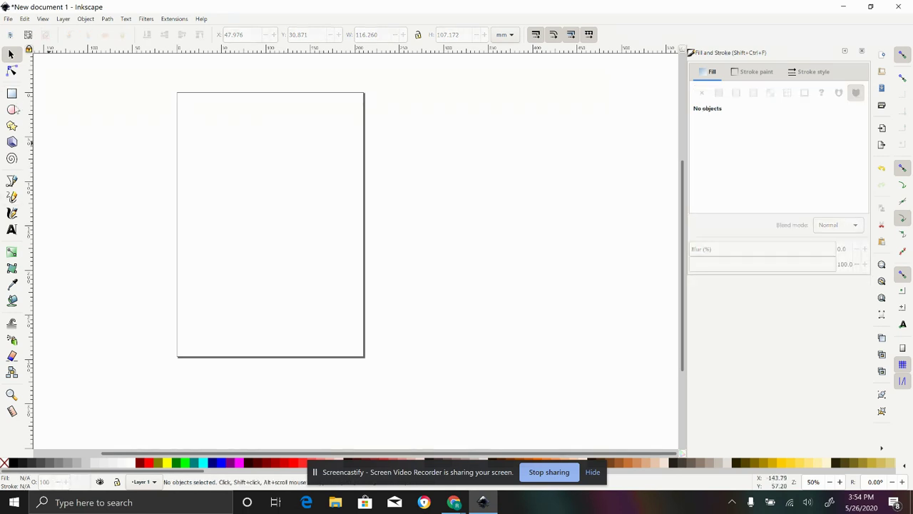
pyautogui.click(11, 110)
pyautogui.moveTo(187, 143); pyautogui.dragTo(312, 261)
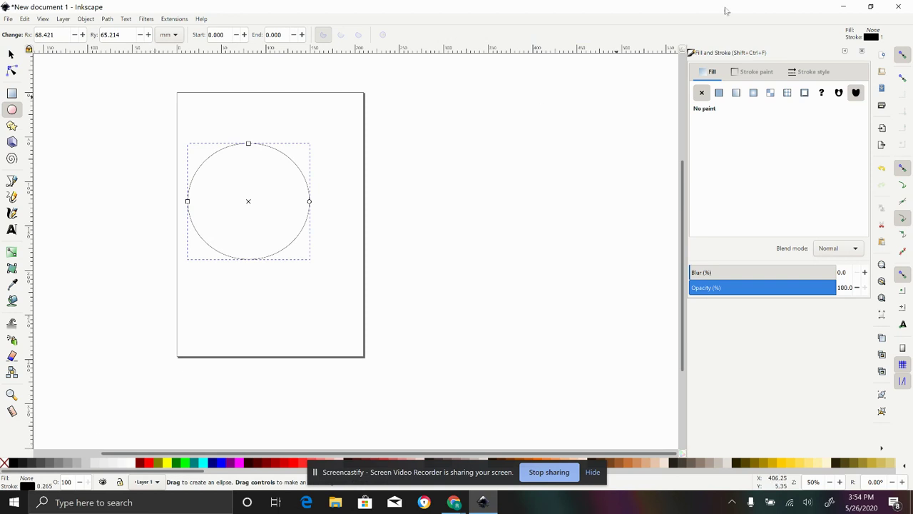
pyautogui.click(719, 93)
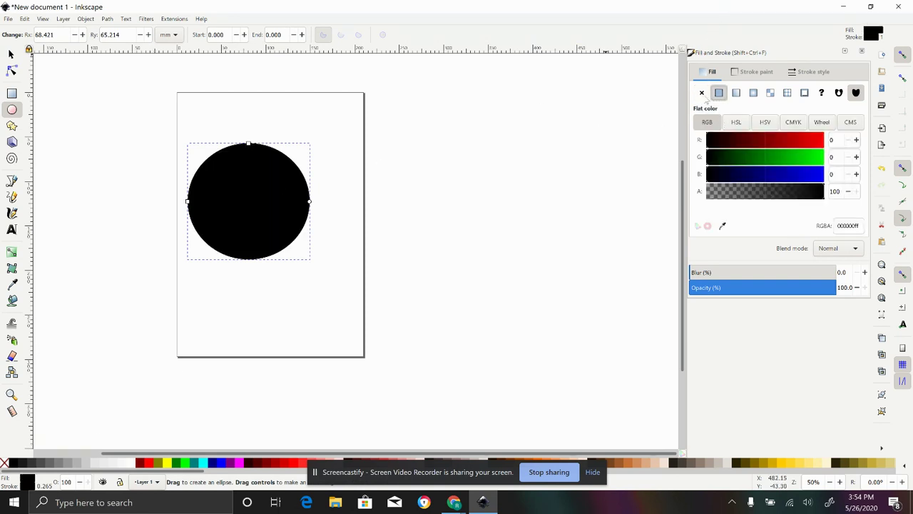
pyautogui.click(702, 93)
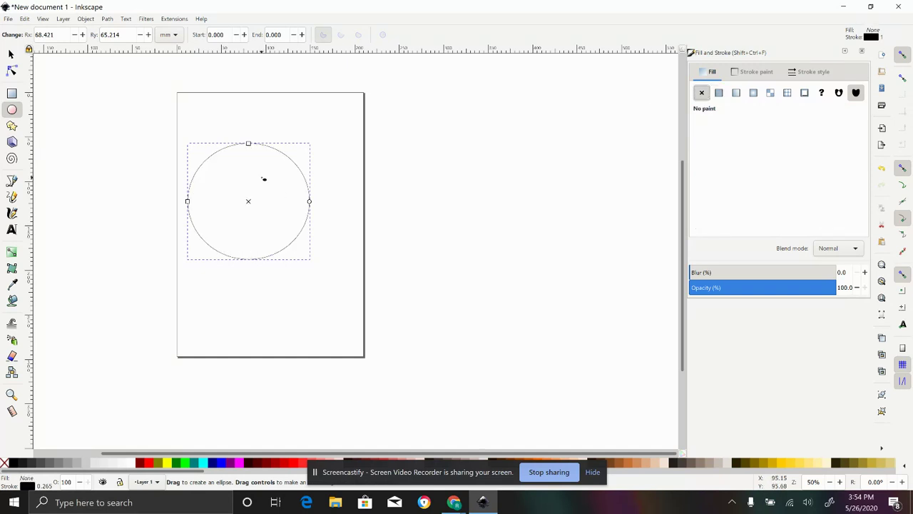
pyautogui.press('Delete')
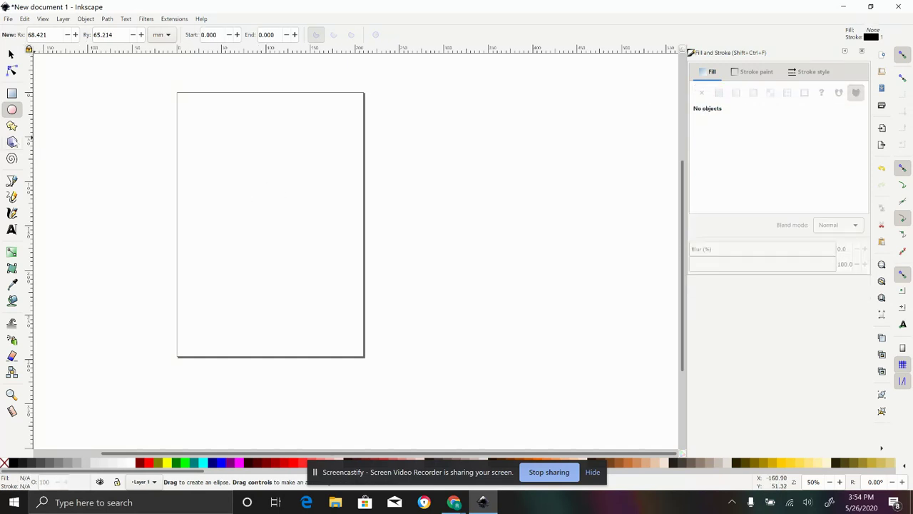
pyautogui.click(11, 126)
pyautogui.moveTo(255, 167)
pyautogui.mouseDown()
pyautogui.moveTo(307, 240)
pyautogui.moveTo(291, 227)
pyautogui.mouseUp()
pyautogui.press('Delete')
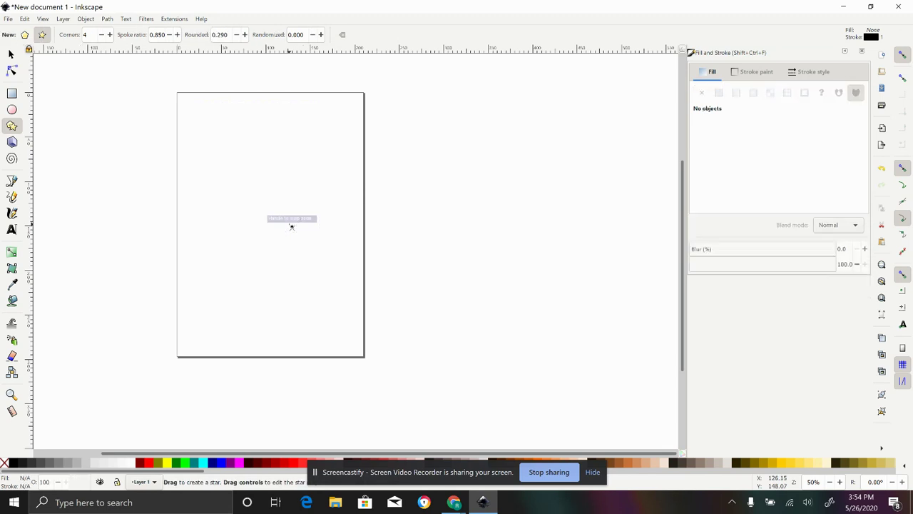
pyautogui.click(12, 142)
pyautogui.moveTo(179, 222); pyautogui.dragTo(136, 197)
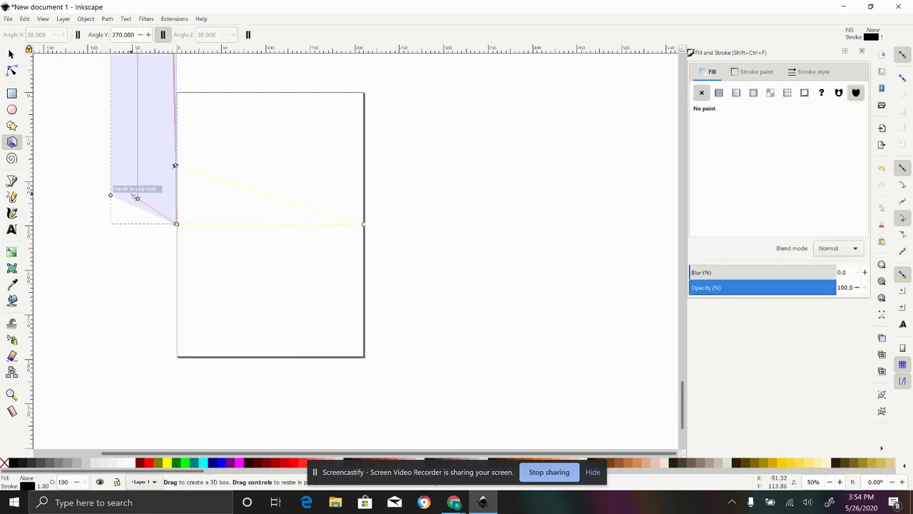
pyautogui.press('Delete')
pyautogui.click(12, 157)
pyautogui.moveTo(208, 179)
pyautogui.mouseDown()
pyautogui.moveTo(298, 249)
pyautogui.moveTo(255, 230)
pyautogui.mouseUp()
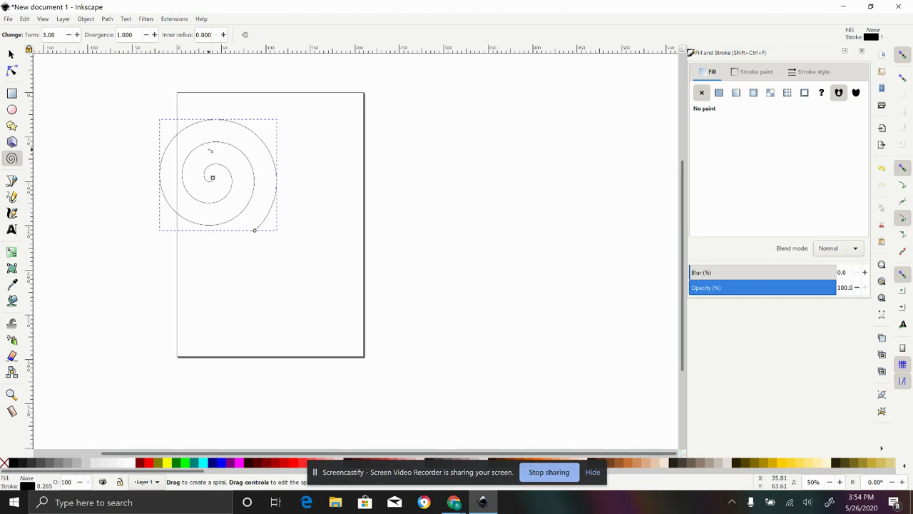
pyautogui.press('Delete')
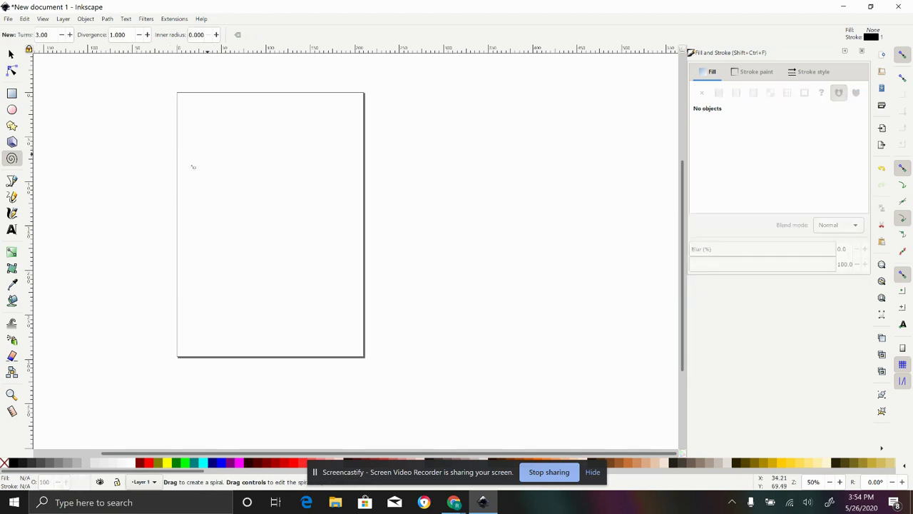
pyautogui.click(12, 181)
pyautogui.moveTo(258, 167); pyautogui.dragTo(320, 158)
# Add two more nodes to the practice path, undo one, then delete the whole path.
pyautogui.click(251, 193)
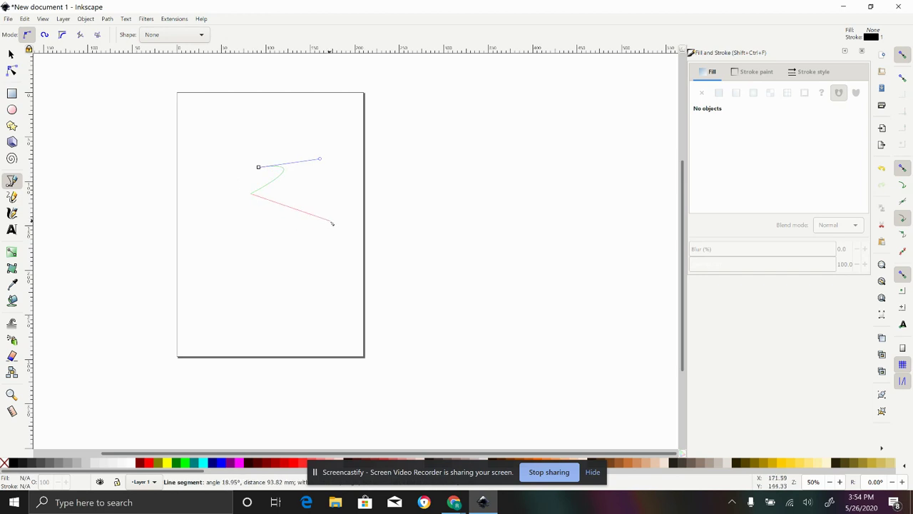
pyautogui.click(328, 220)
pyautogui.press('BackSpace')
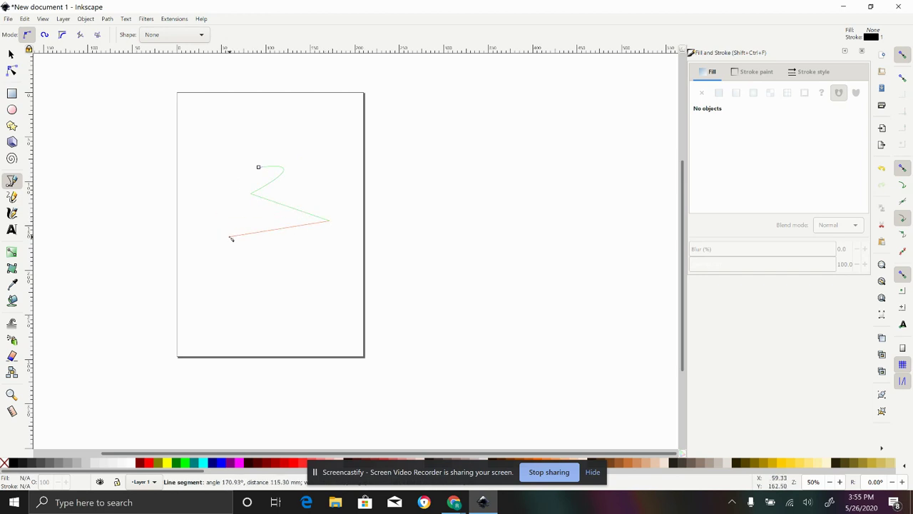
pyautogui.click(10, 54)
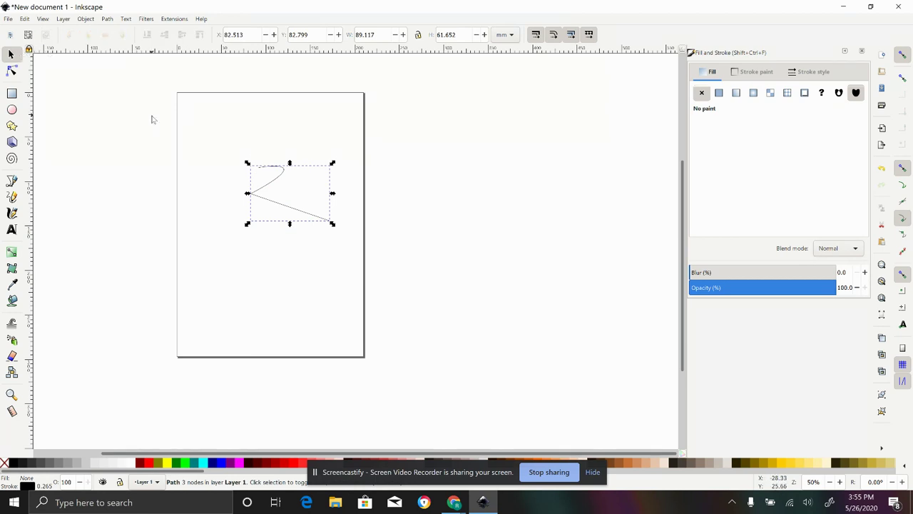
pyautogui.press('Delete')
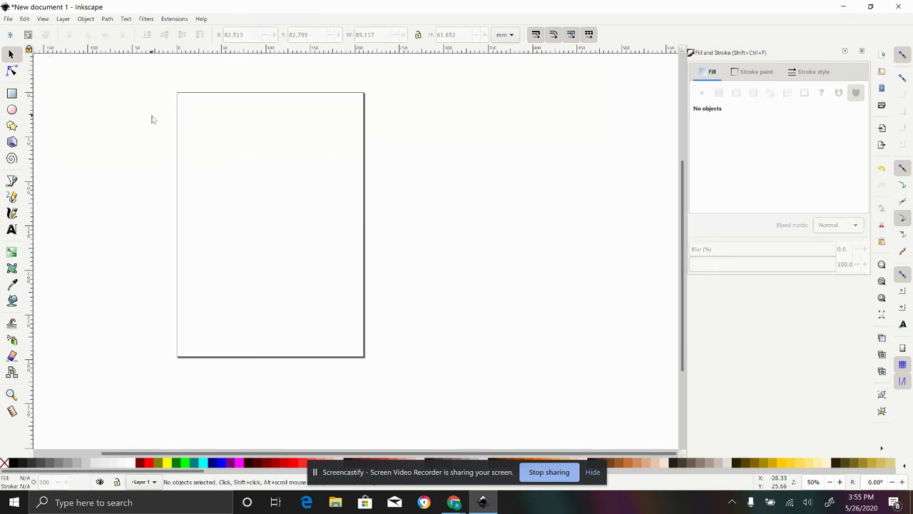
# Draw several practice freehand lines across the page, including a loop and a wavy stroke.
pyautogui.click(12, 196)
pyautogui.moveTo(215, 172)
pyautogui.mouseDown()
pyautogui.moveTo(264, 205)
pyautogui.moveTo(348, 225)
pyautogui.mouseUp()
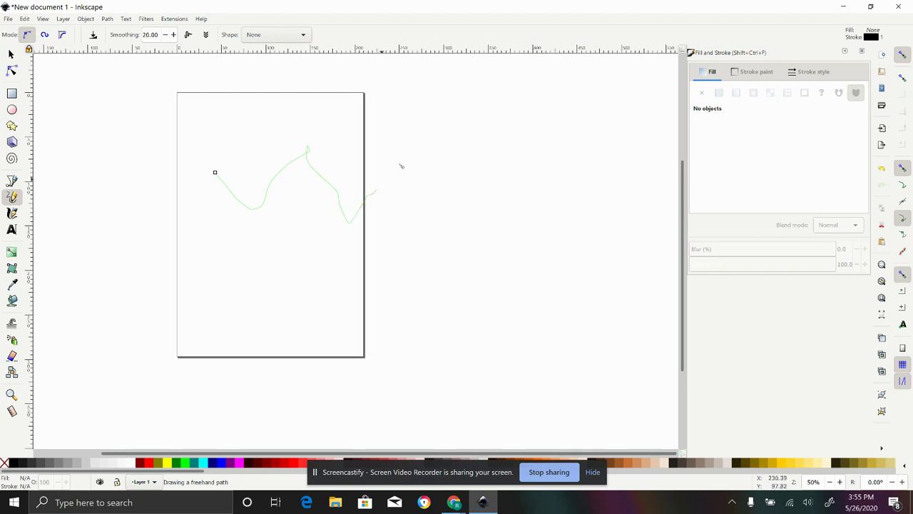
pyautogui.moveTo(401, 166)
pyautogui.mouseDown()
pyautogui.moveTo(358, 169)
pyautogui.moveTo(332, 239)
pyautogui.mouseUp()
pyautogui.moveTo(246, 218); pyautogui.dragTo(284, 215)
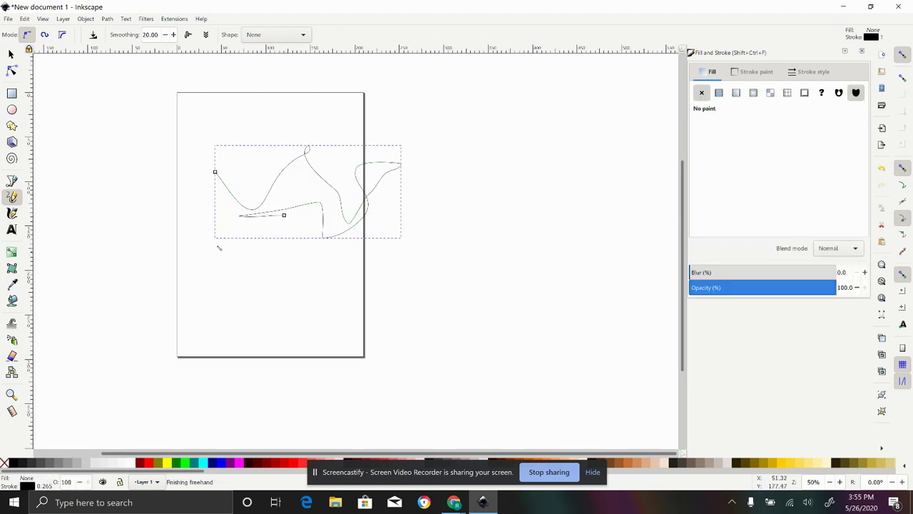
pyautogui.moveTo(264, 105)
pyautogui.mouseDown()
pyautogui.moveTo(302, 121)
pyautogui.moveTo(343, 103)
pyautogui.moveTo(411, 132)
pyautogui.mouseUp()
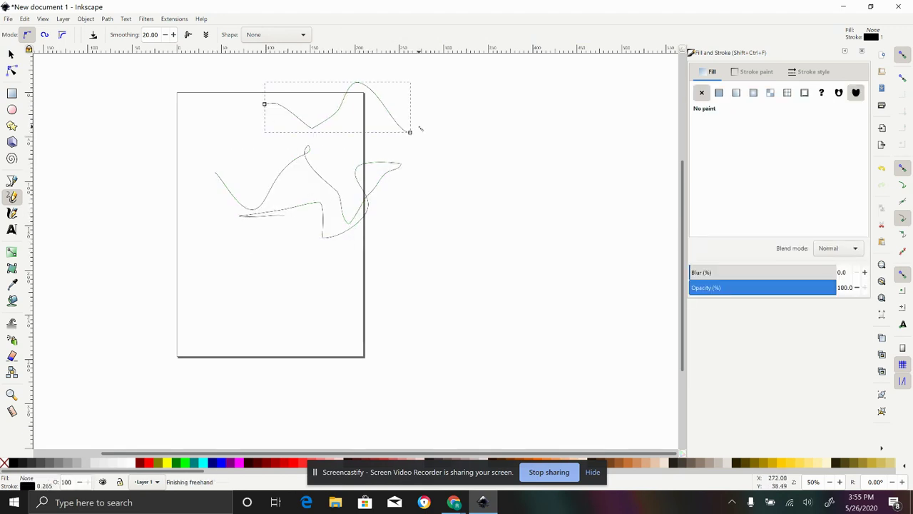
pyautogui.moveTo(325, 152); pyautogui.dragTo(317, 143)
pyautogui.moveTo(172, 135)
pyautogui.mouseDown()
pyautogui.moveTo(218, 146)
pyautogui.moveTo(243, 139)
pyautogui.mouseUp()
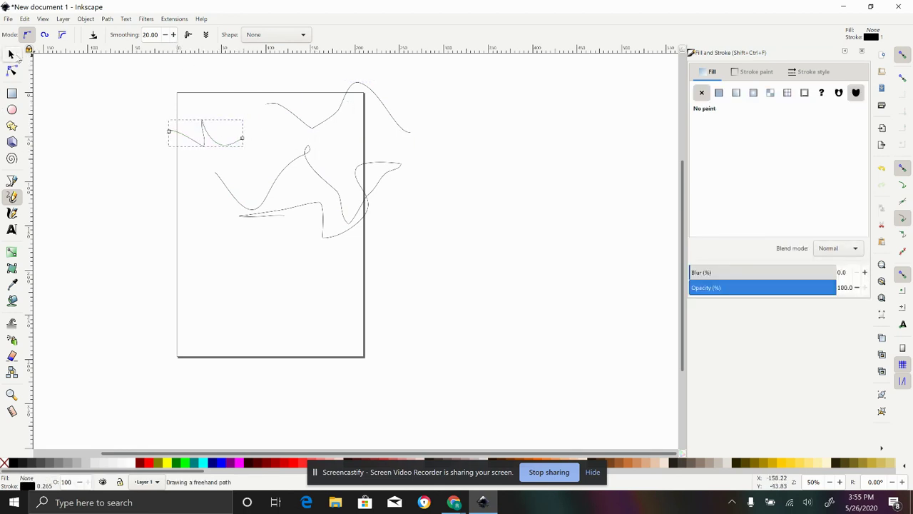
# Select and delete each of the freehand curves until the page is empty.
pyautogui.click(12, 55)
pyautogui.moveTo(130, 97); pyautogui.dragTo(443, 225)
pyautogui.press('Delete')
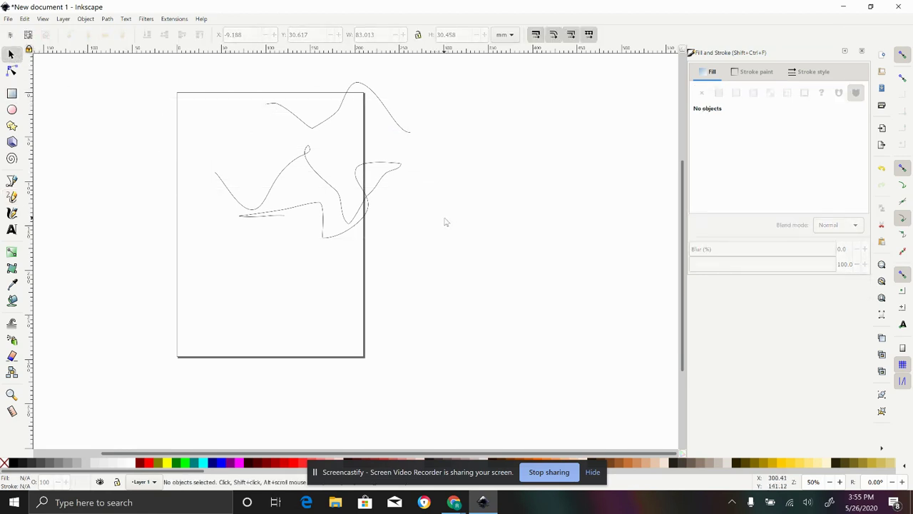
pyautogui.click(324, 120)
pyautogui.press('Delete')
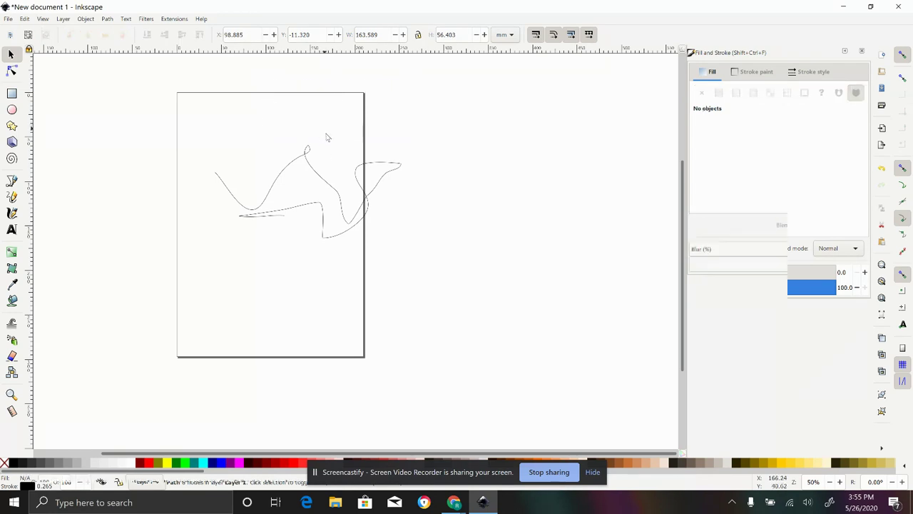
pyautogui.click(312, 174)
pyautogui.press('Delete')
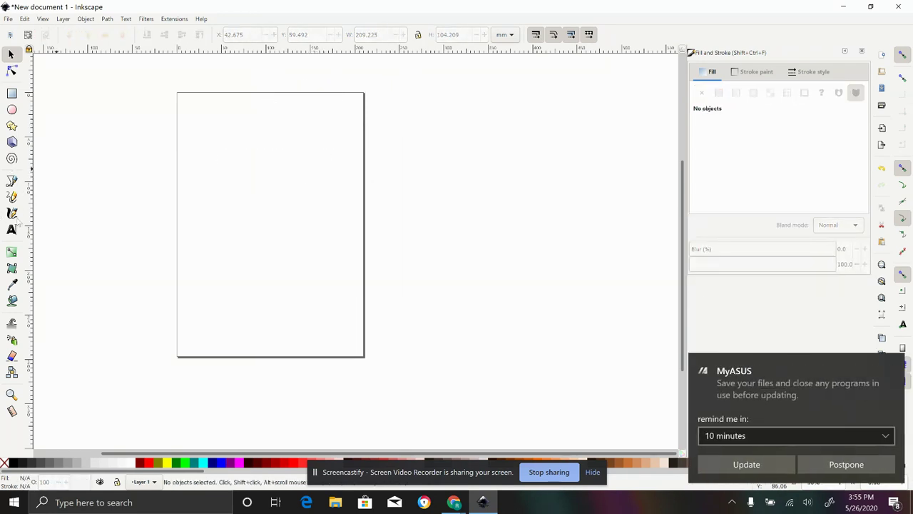
# Draw a zigzag calligraphic stroke across the page and give it a solid black fill.
pyautogui.click(12, 213)
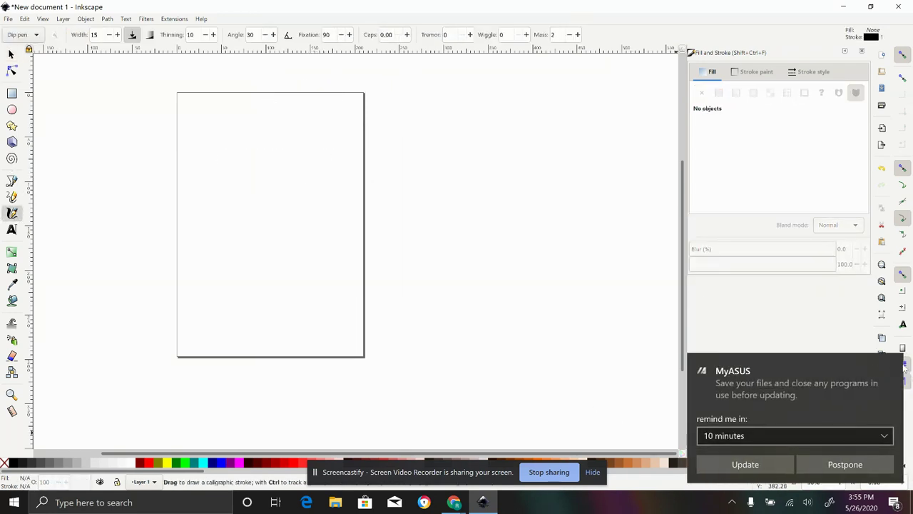
pyautogui.click(892, 366)
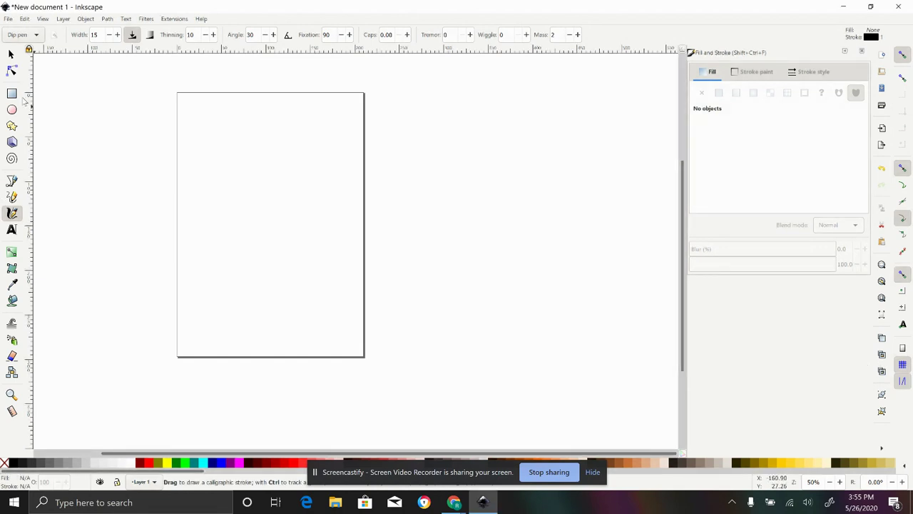
pyautogui.moveTo(124, 162)
pyautogui.mouseDown()
pyautogui.moveTo(181, 214)
pyautogui.moveTo(283, 152)
pyautogui.moveTo(364, 243)
pyautogui.moveTo(433, 184)
pyautogui.moveTo(502, 233)
pyautogui.mouseUp()
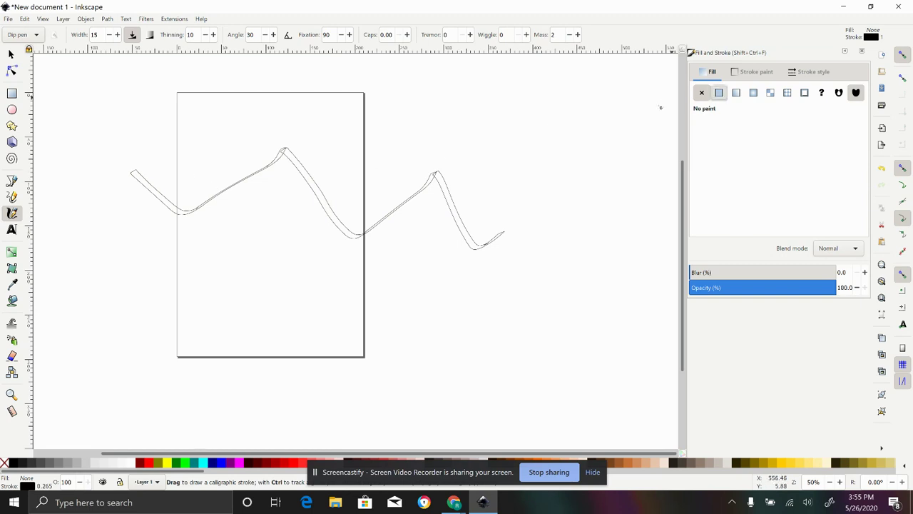
pyautogui.click(718, 92)
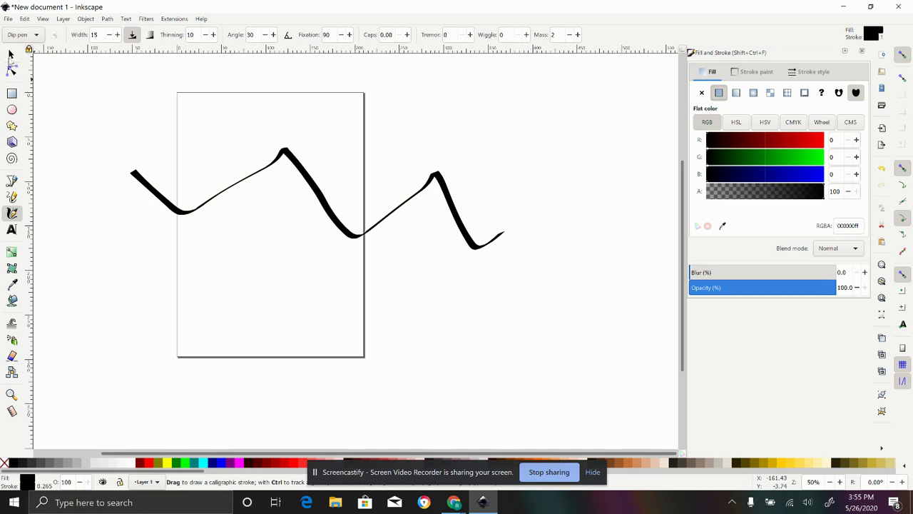
# Delete the black calligraphic stroke.
pyautogui.click(11, 55)
pyautogui.press('Delete')
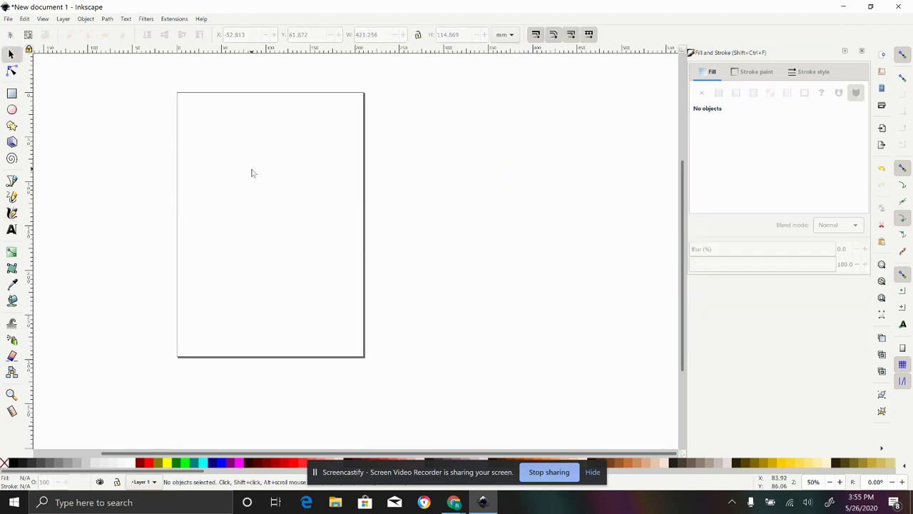
pyautogui.click(10, 230)
# Type the name 'Rachel' in Arial near the page's top-left.
pyautogui.click(197, 147)
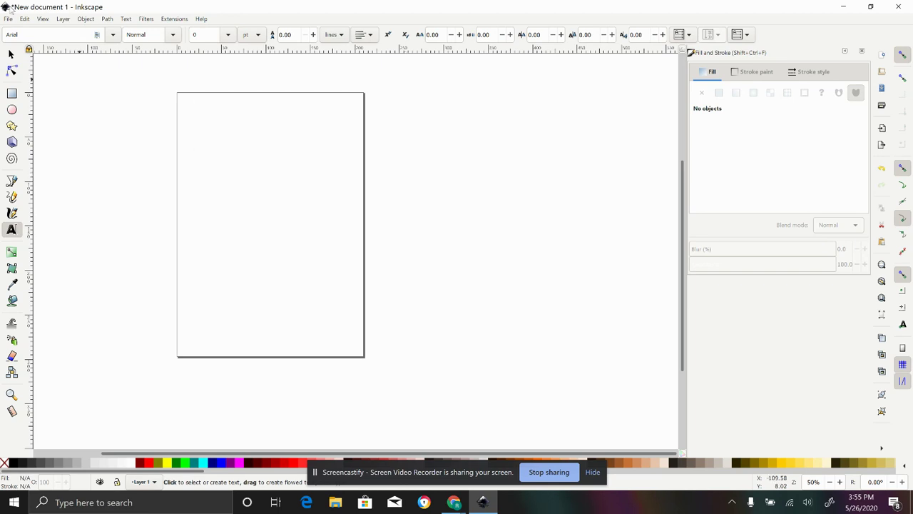
pyautogui.click(112, 34)
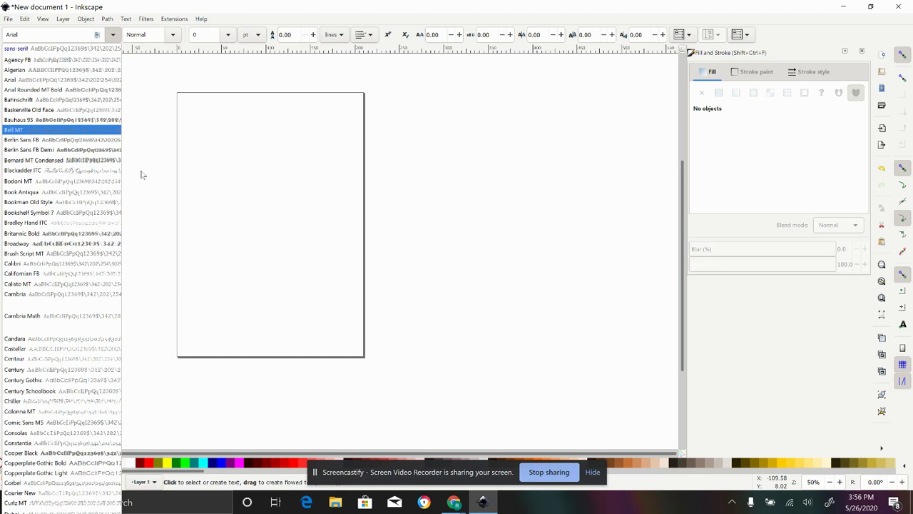
pyautogui.click(64, 84)
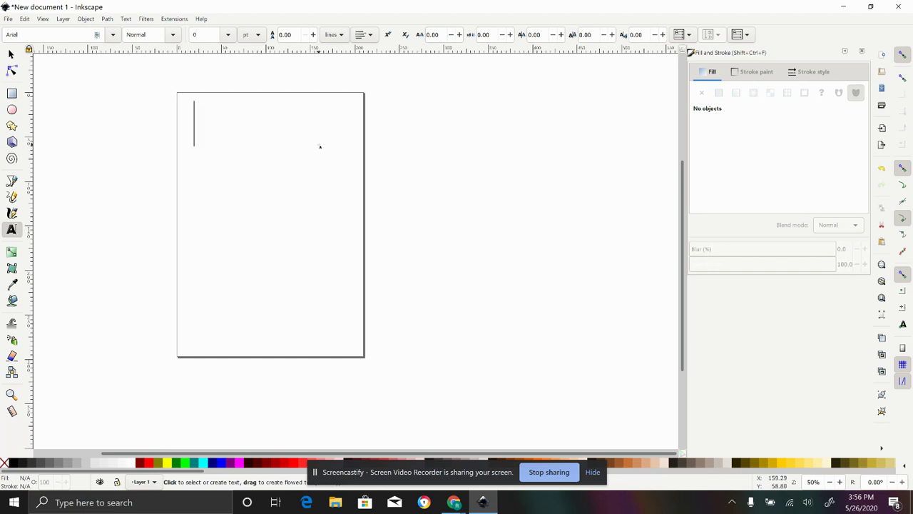
pyautogui.write('RaChel')
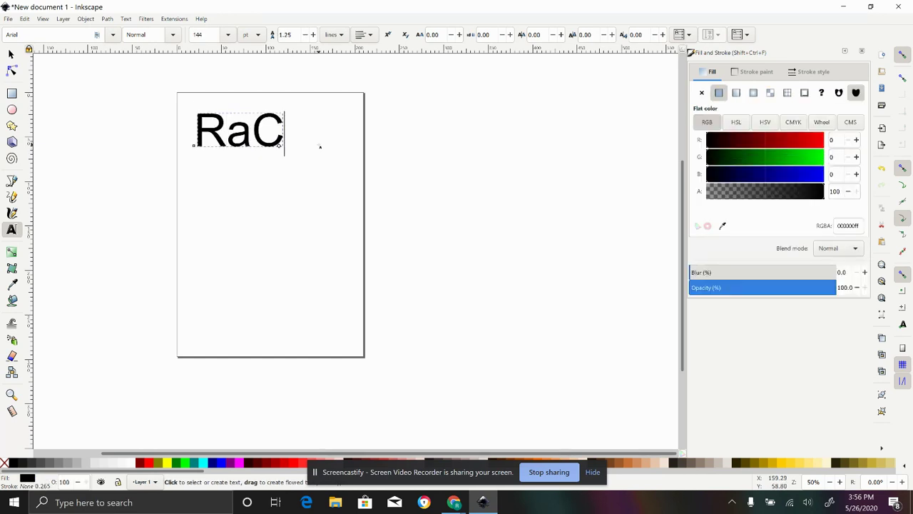
pyautogui.press('BackSpace')
pyautogui.press('BackSpace')
pyautogui.press('BackSpace')
pyautogui.press('BackSpace')
pyautogui.write('chel')
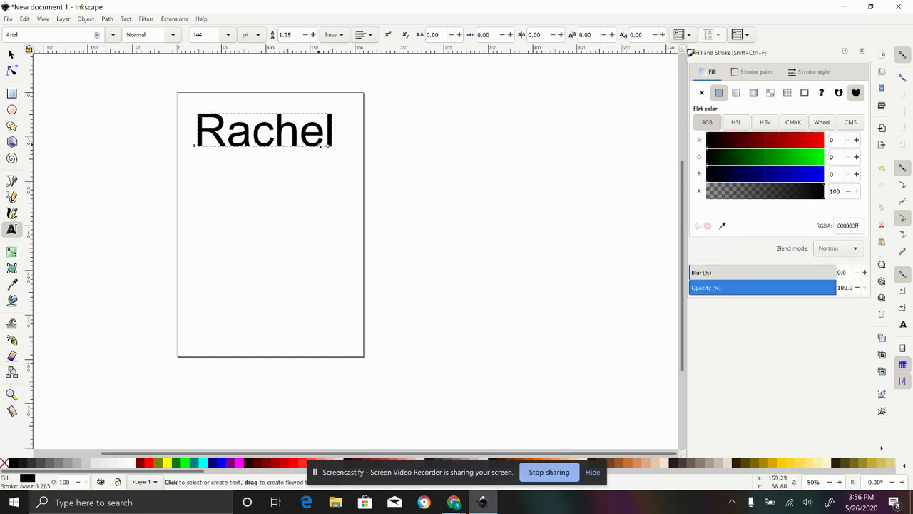
# Select Rachel and try stretching it, then undo back to the original size.
pyautogui.click(12, 54)
pyautogui.click(277, 192)
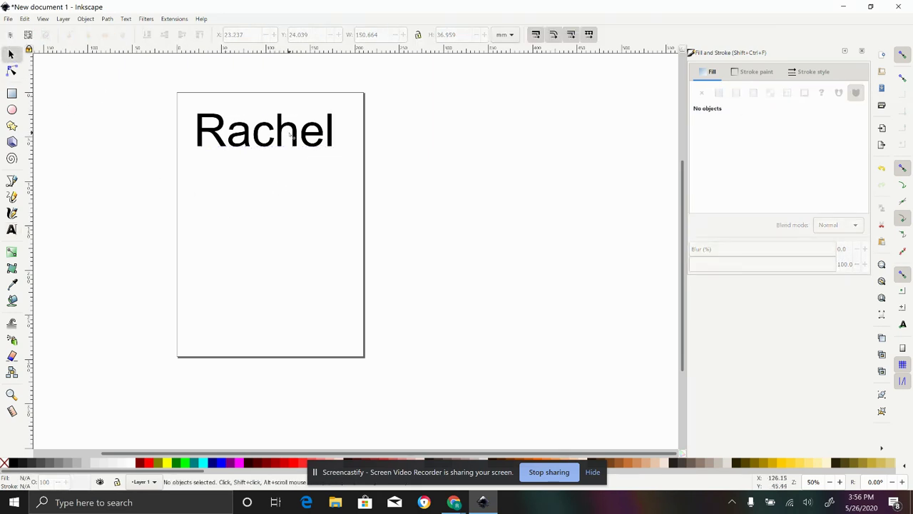
pyautogui.click(293, 136)
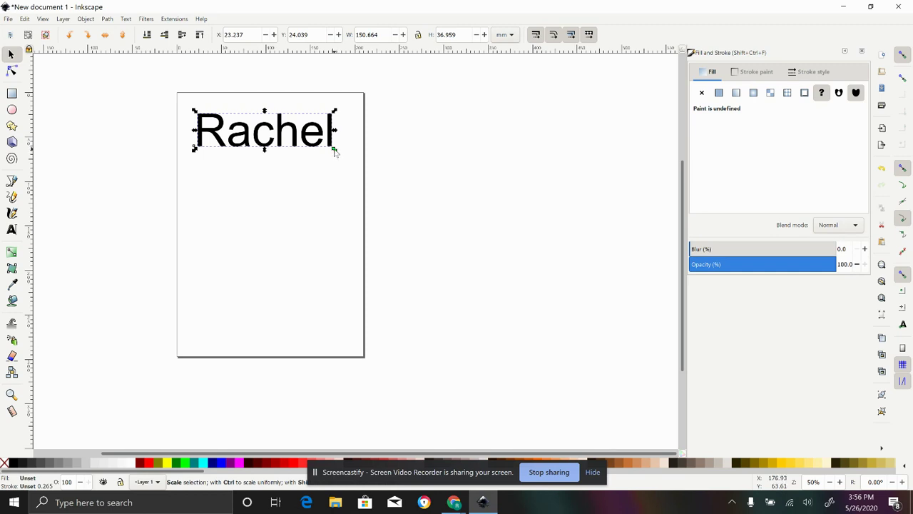
pyautogui.moveTo(335, 149); pyautogui.dragTo(393, 206)
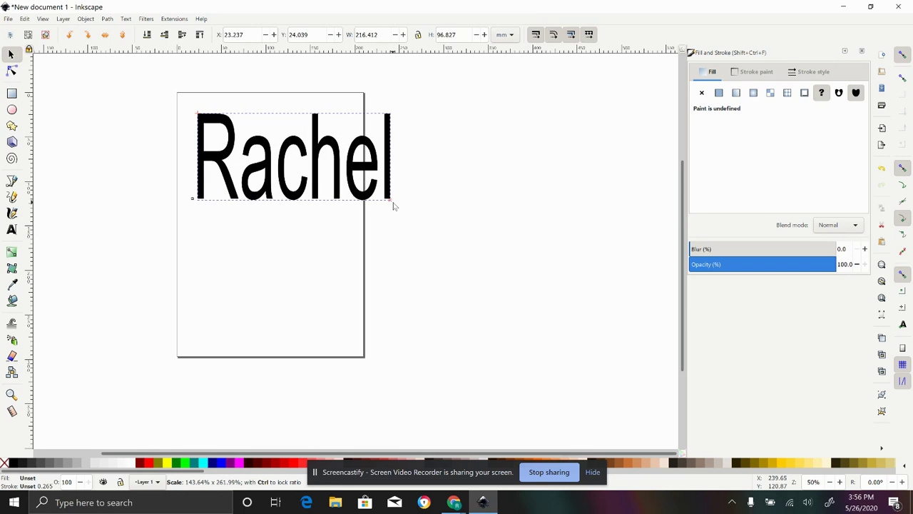
pyautogui.moveTo(393, 206); pyautogui.dragTo(393, 205)
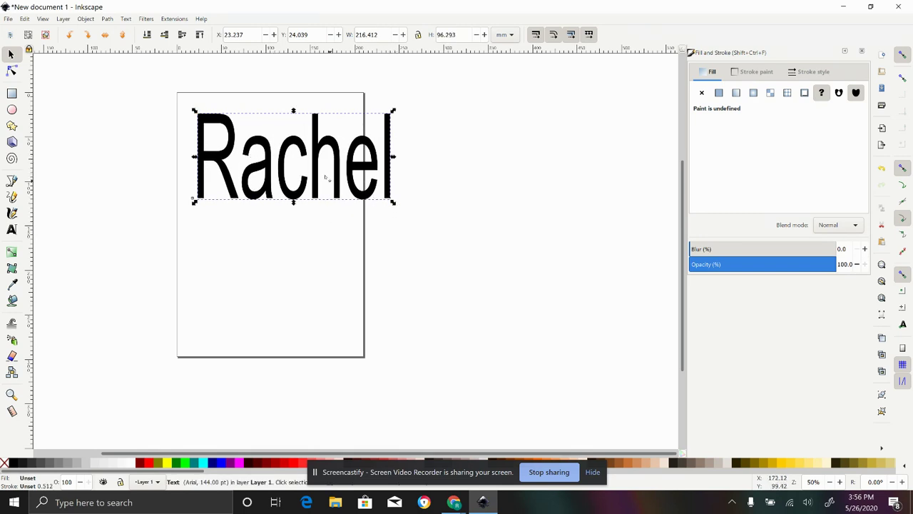
pyautogui.hotkey('ctrl', 'z')
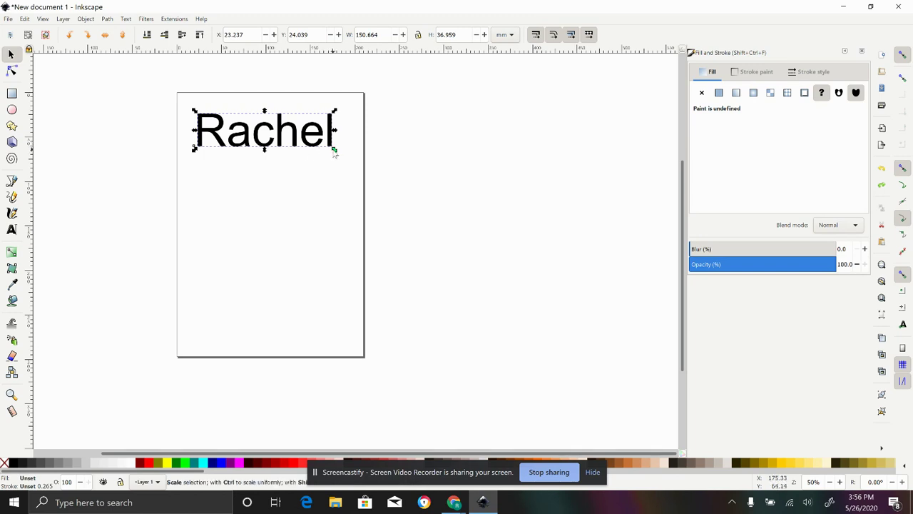
# Enlarge and stretch Rachel to about 186 × 98 mm across the page top.
pyautogui.press('ctrl')
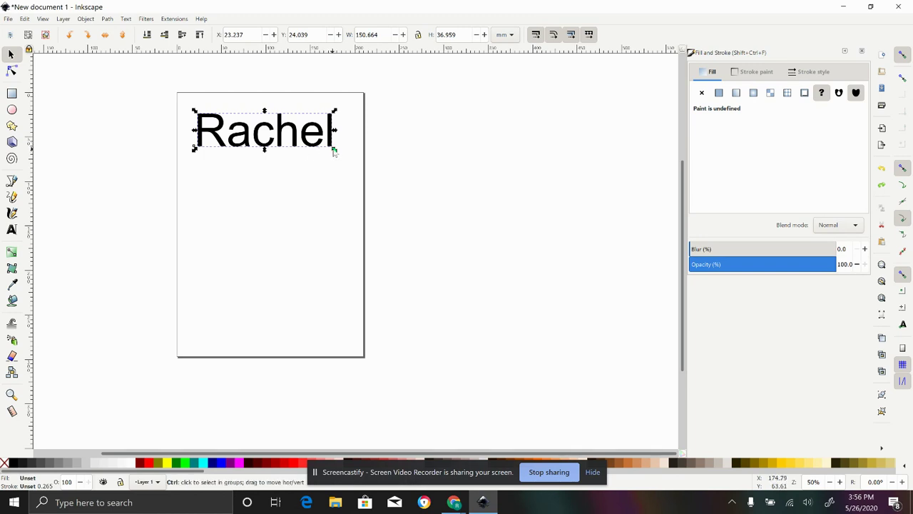
pyautogui.moveTo(334, 150); pyautogui.dragTo(432, 224)
pyautogui.moveTo(363, 152); pyautogui.dragTo(321, 160)
pyautogui.moveTo(279, 180); pyautogui.dragTo(317, 241)
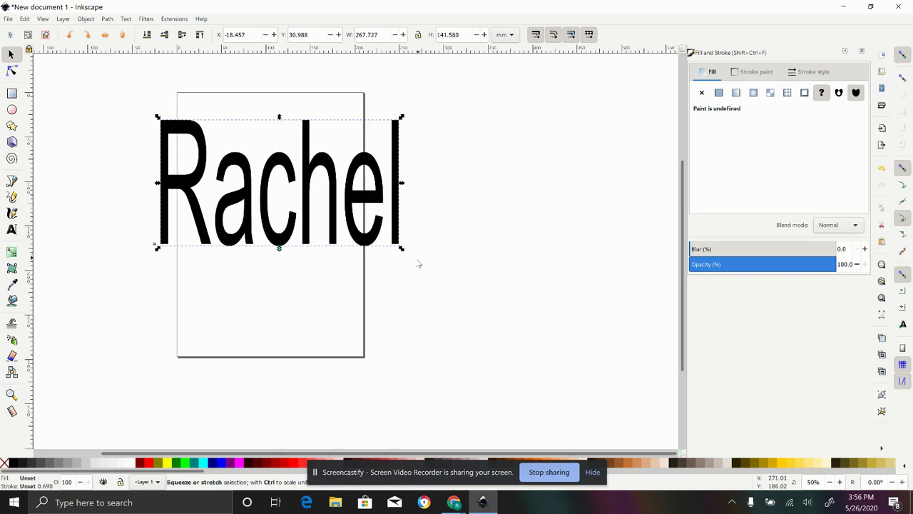
pyautogui.moveTo(402, 252); pyautogui.dragTo(329, 218)
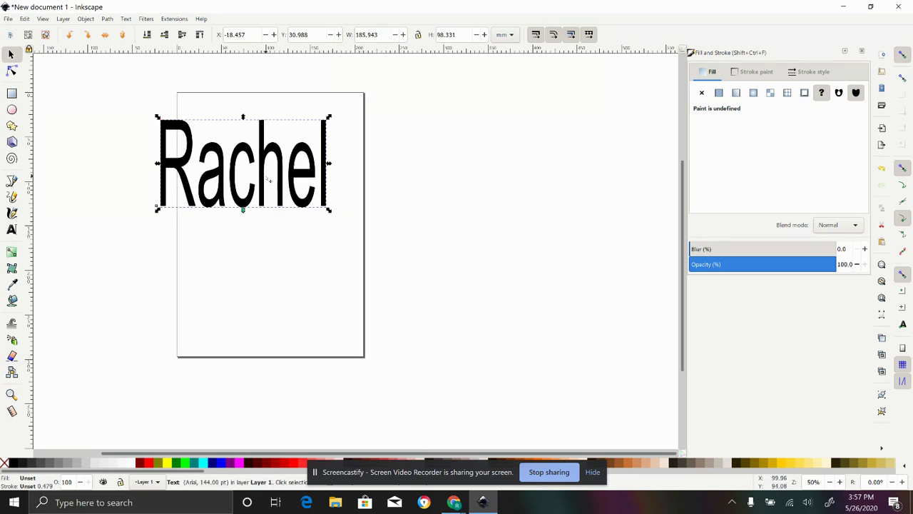
pyautogui.moveTo(262, 181); pyautogui.dragTo(288, 163)
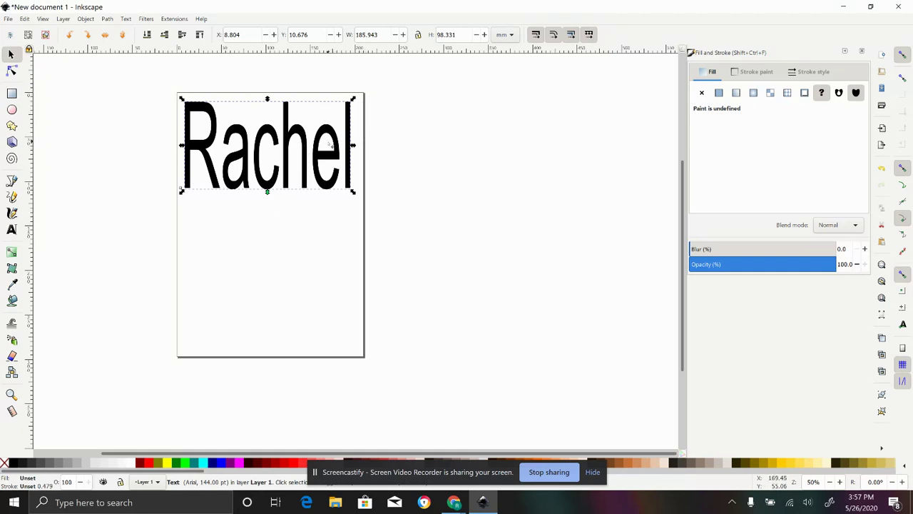
# Rotate Rachel so it slants downward from left to right, then deselect it.
pyautogui.click(311, 150)
pyautogui.moveTo(354, 97)
pyautogui.mouseDown()
pyautogui.moveTo(347, 223)
pyautogui.moveTo(241, 212)
pyautogui.moveTo(207, 160)
pyautogui.moveTo(308, 100)
pyautogui.moveTo(308, 137)
pyautogui.mouseUp()
pyautogui.click(212, 276)
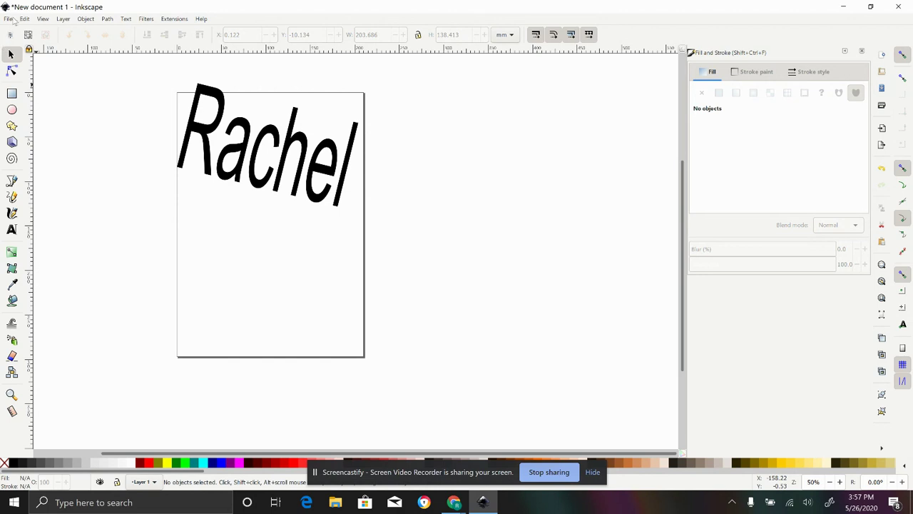
pyautogui.click(15, 19)
# Save the drawing in Documents as the Inkscape SVG file Rachel 2.svg.
pyautogui.click(43, 100)
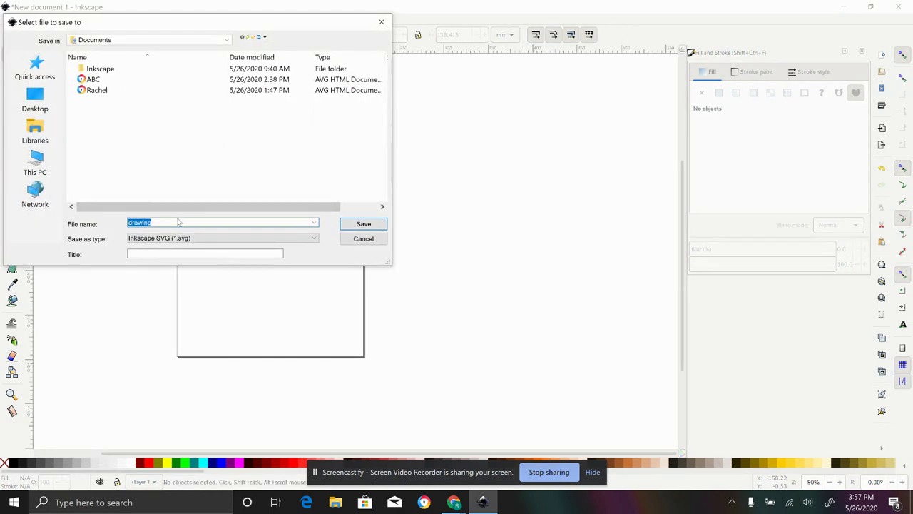
pyautogui.write('Rachel 2')
pyautogui.press('Return')
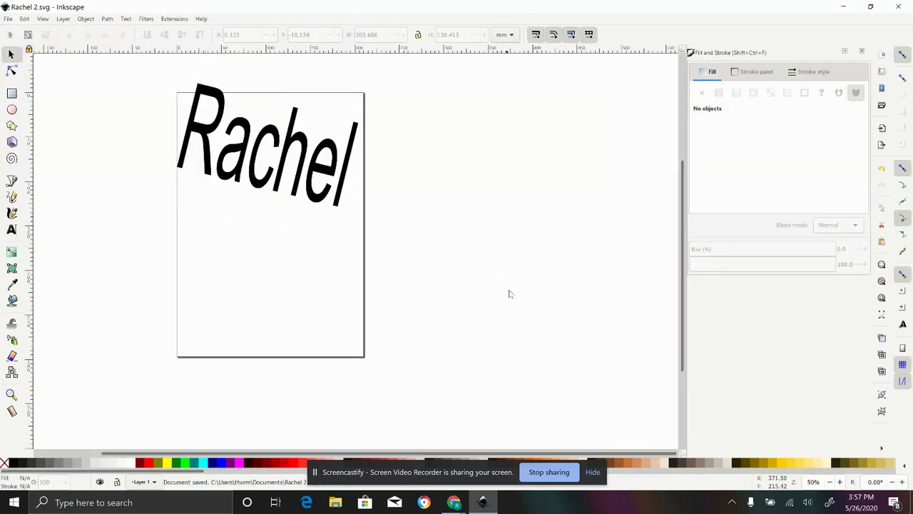
pyautogui.click(454, 503)
# Upload Rachel 2.svg from the computer into the Glowforge design page.
pyautogui.click(391, 446)
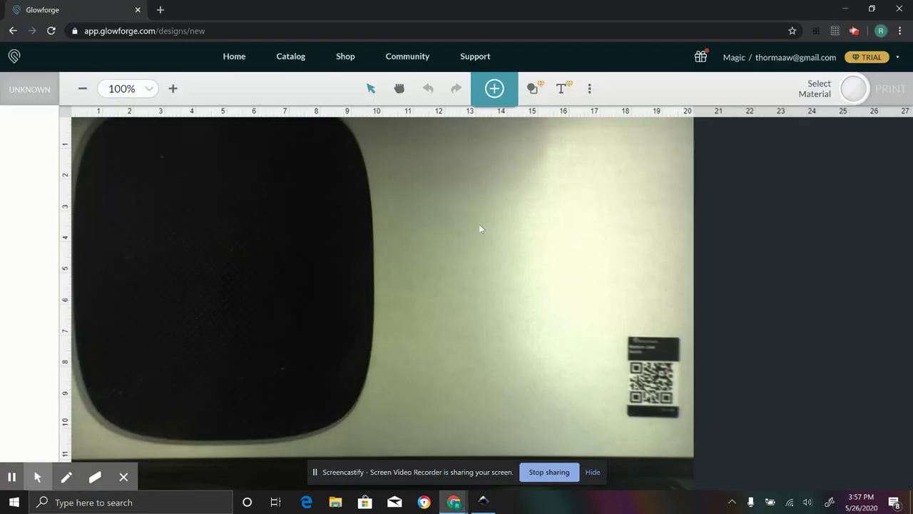
pyautogui.click(495, 91)
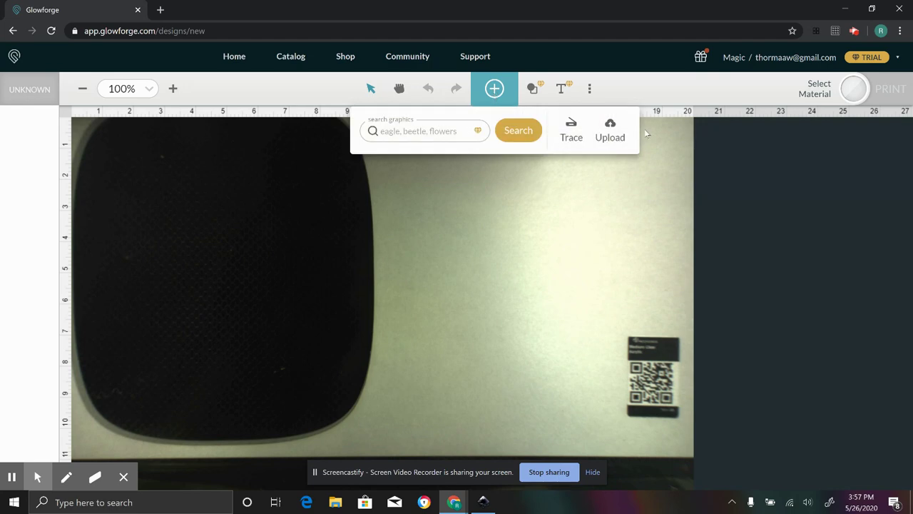
pyautogui.click(610, 133)
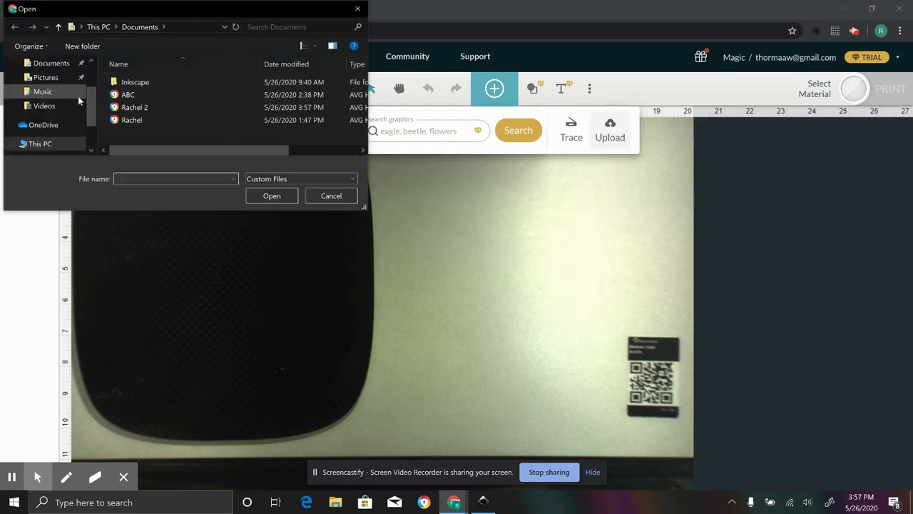
pyautogui.click(128, 107)
pyautogui.click(272, 196)
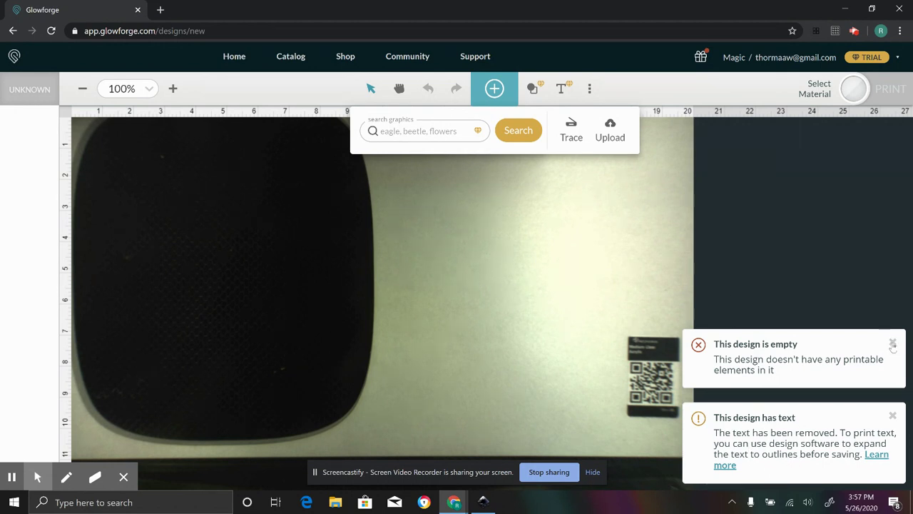
# Dismiss Glowforge's empty-design and text warnings and return to Inkscape.
pyautogui.click(893, 345)
pyautogui.click(893, 417)
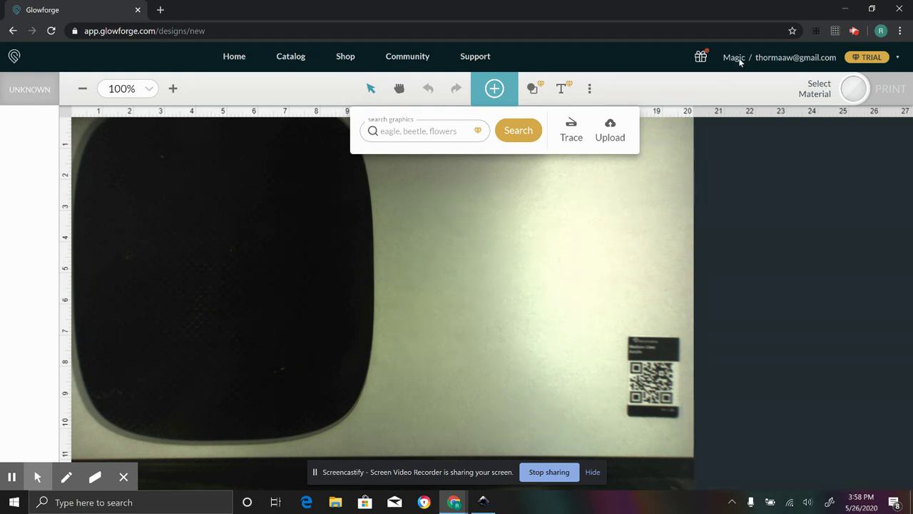
pyautogui.click(483, 502)
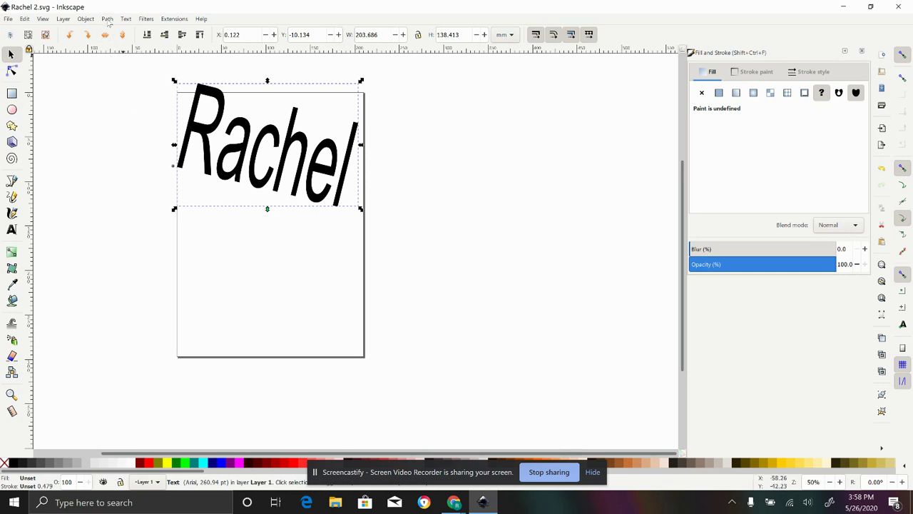
# Convert Rachel to paths, inspect the l, h and c letter nodes, then select the group.
pyautogui.click(107, 19)
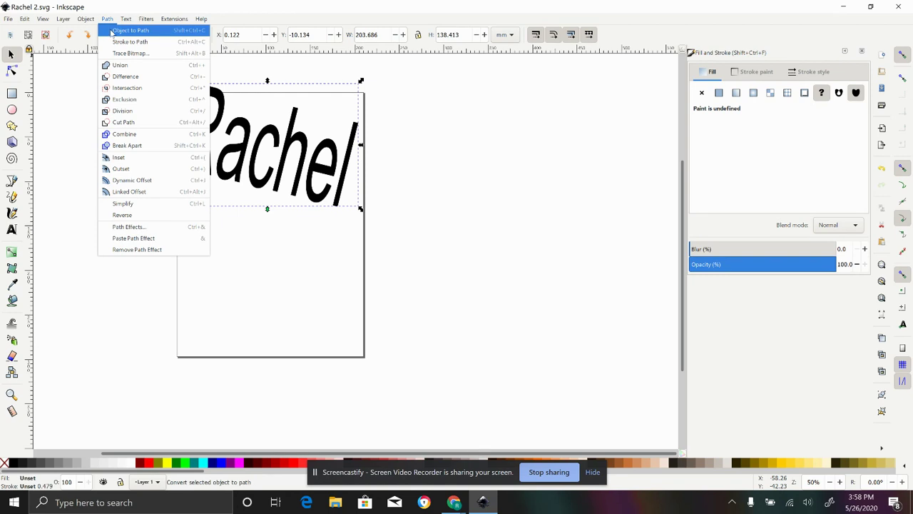
pyautogui.click(131, 30)
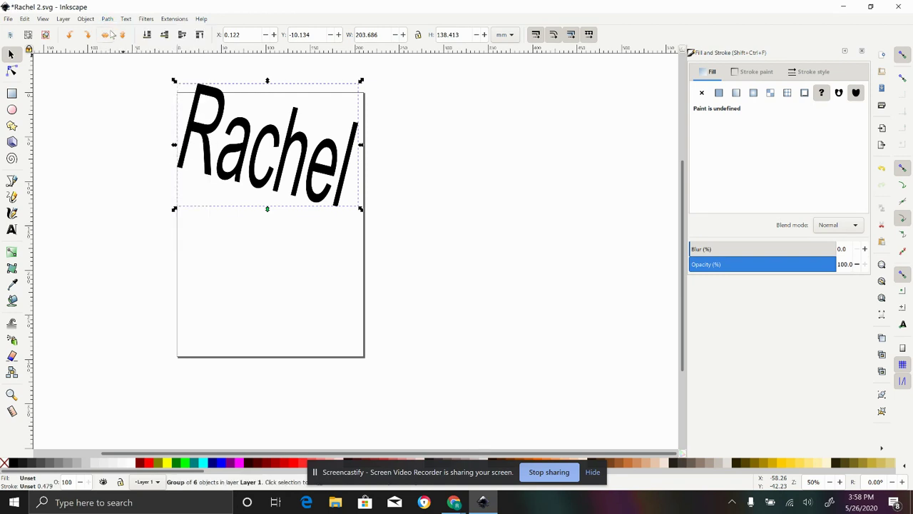
pyautogui.click(11, 70)
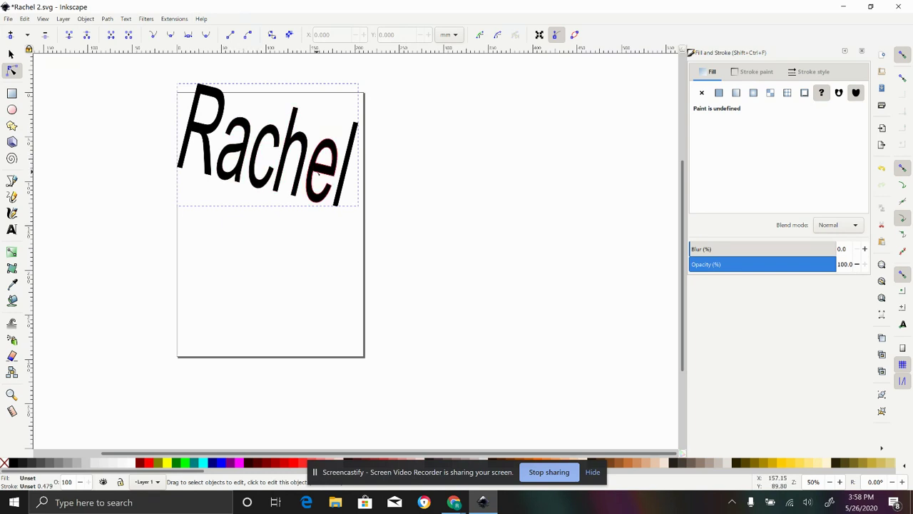
pyautogui.click(344, 177)
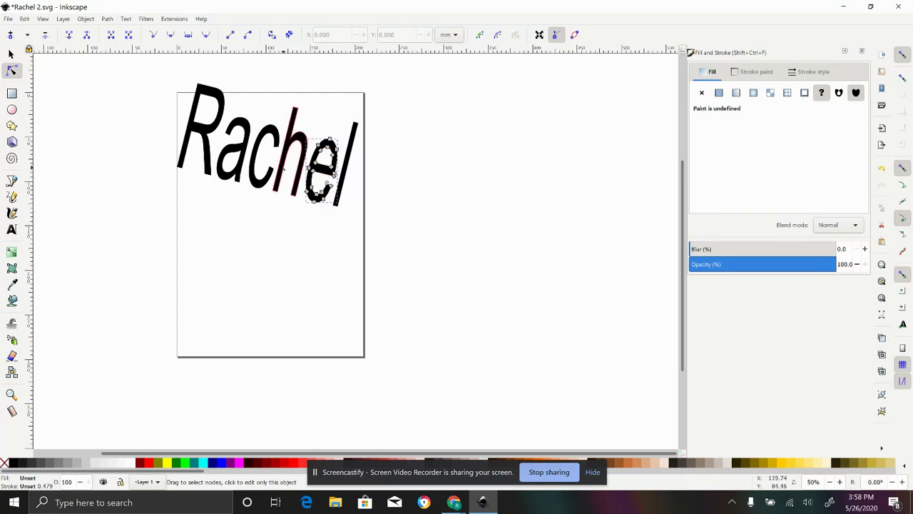
pyautogui.click(281, 168)
pyautogui.click(271, 154)
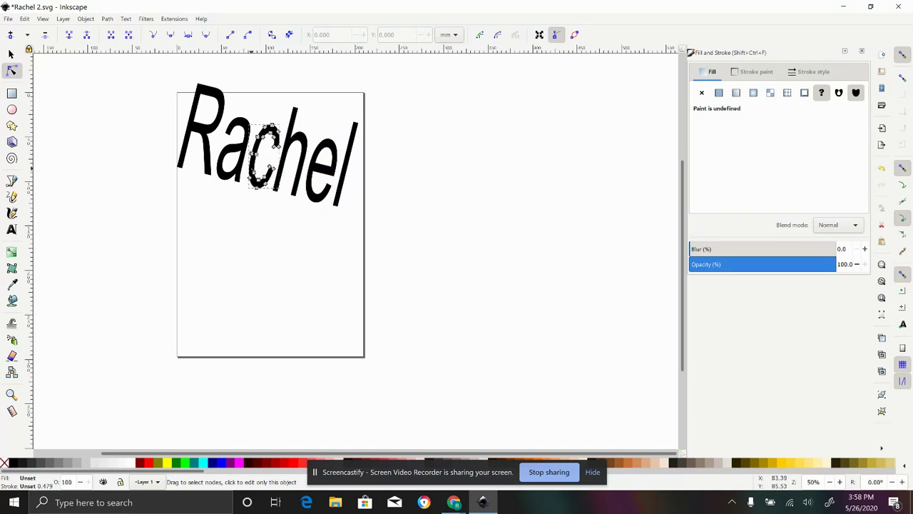
pyautogui.click(11, 54)
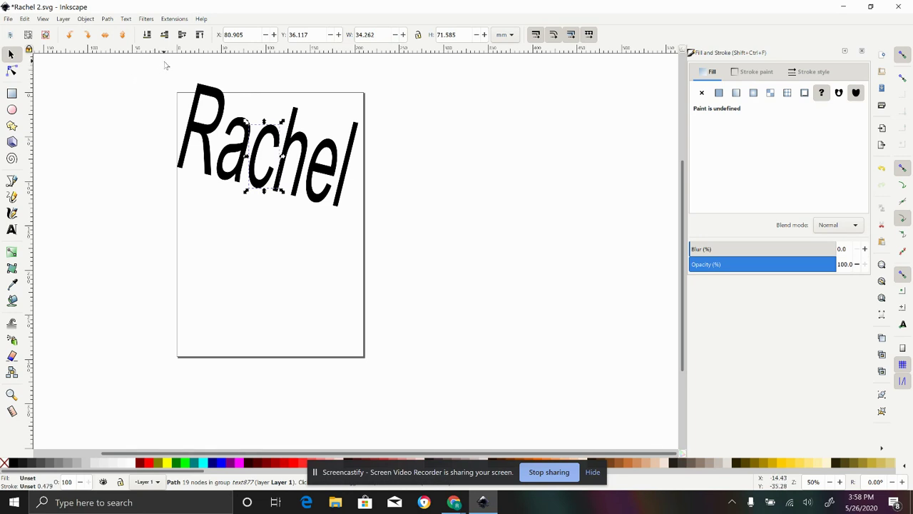
pyautogui.moveTo(164, 65); pyautogui.dragTo(388, 240)
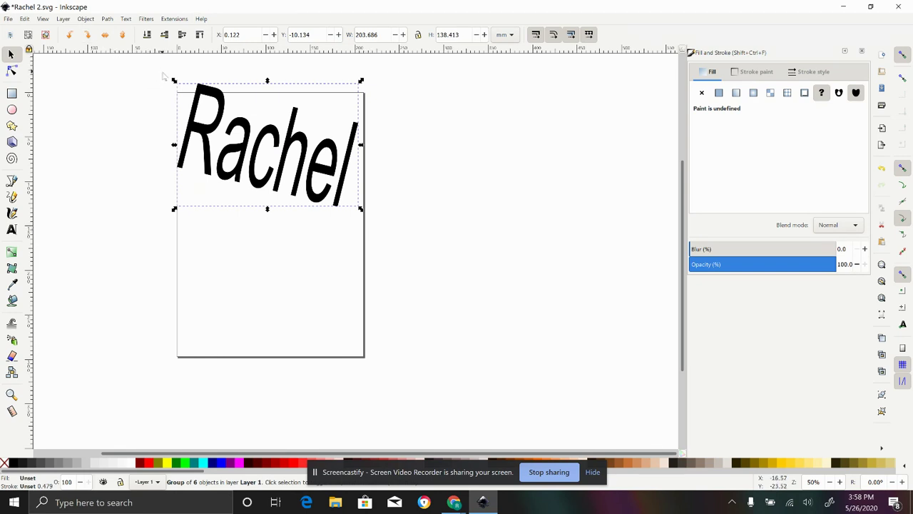
# Combine the Rachel letter group into one path, check its nodes, and save Rachel 2.svg.
pyautogui.click(142, 81)
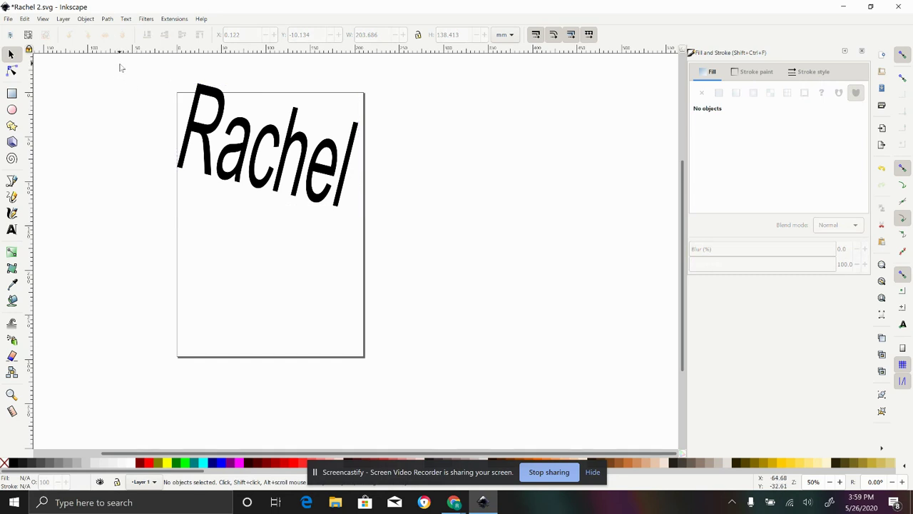
pyautogui.moveTo(119, 68); pyautogui.dragTo(492, 243)
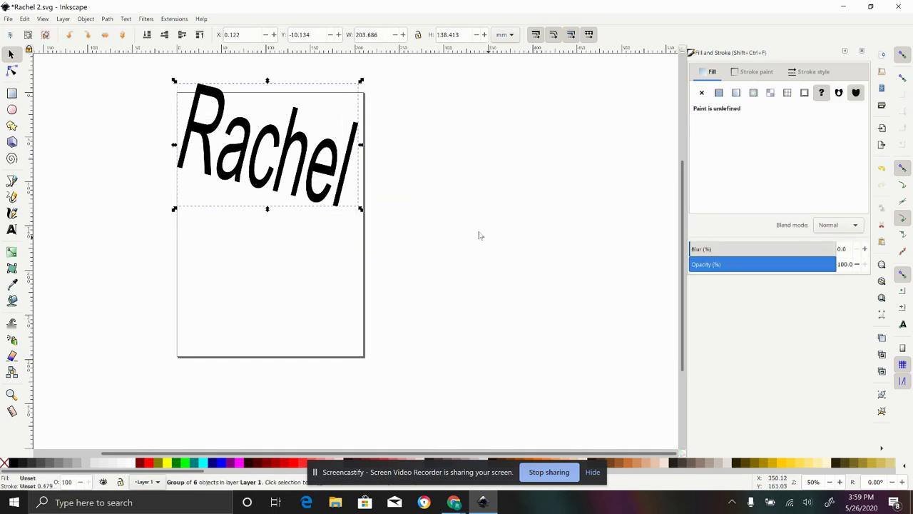
pyautogui.click(107, 18)
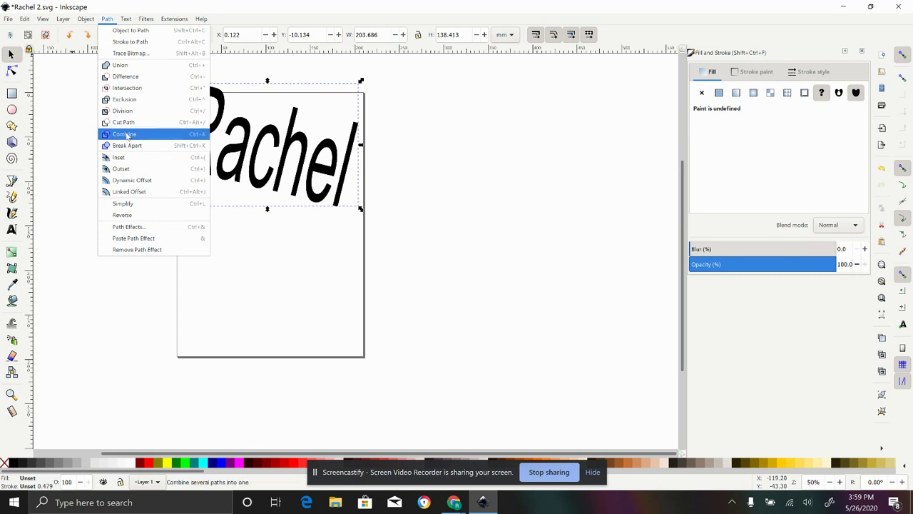
pyautogui.click(125, 134)
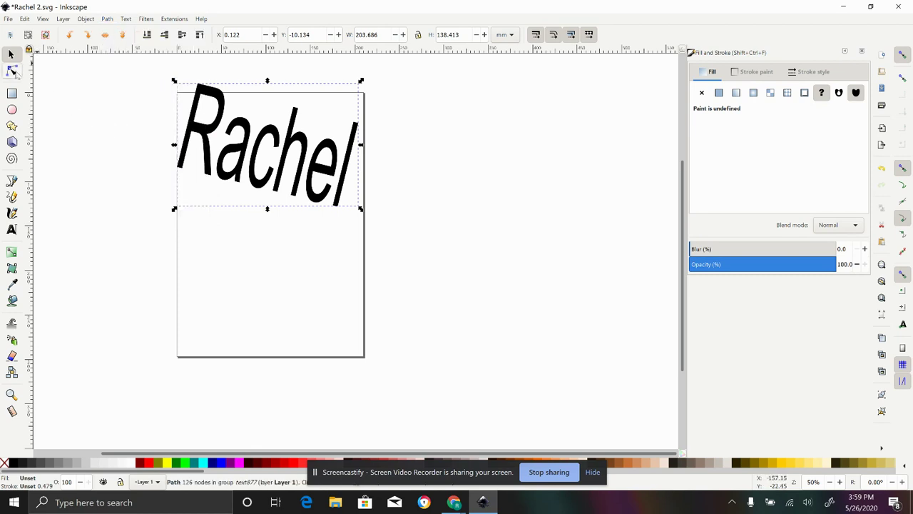
pyautogui.click(11, 70)
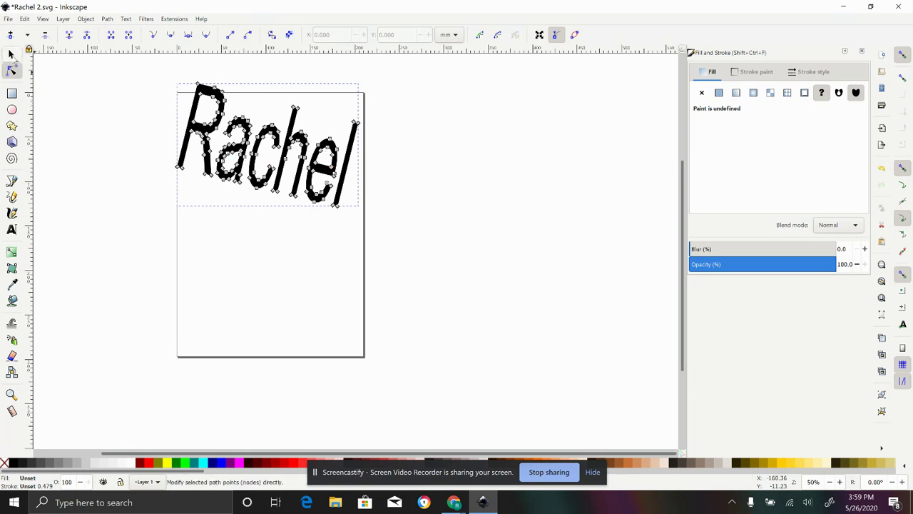
pyautogui.click(10, 55)
pyautogui.click(8, 18)
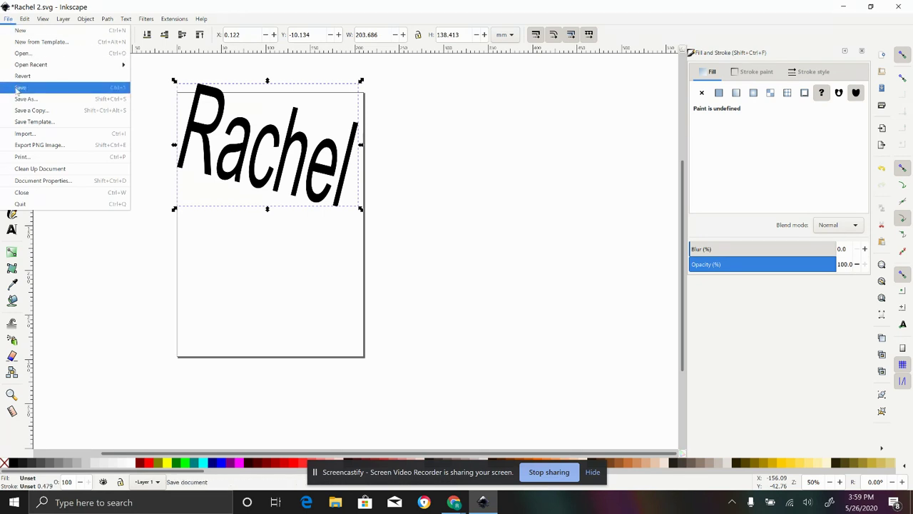
pyautogui.click(19, 88)
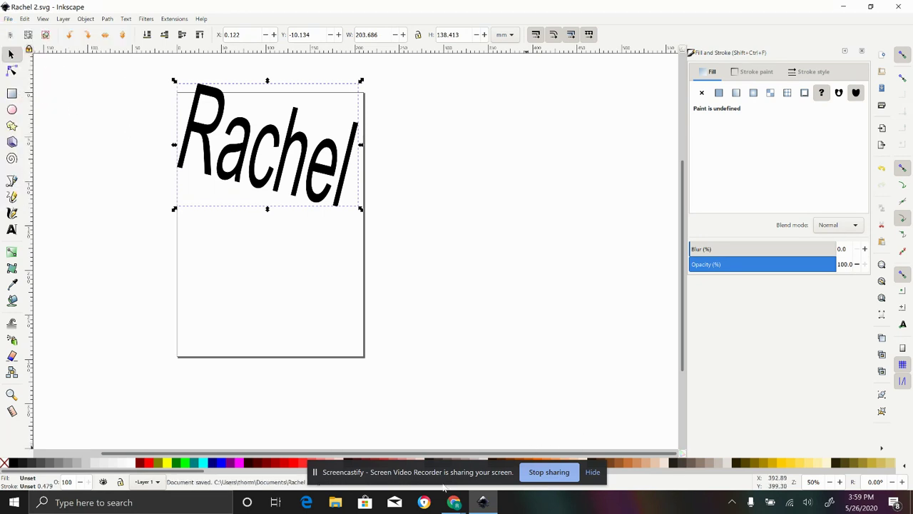
# Upload Rachel 2 into Glowforge and move it to the right side of the bed.
pyautogui.moveTo(458, 507)
pyautogui.click(397, 448)
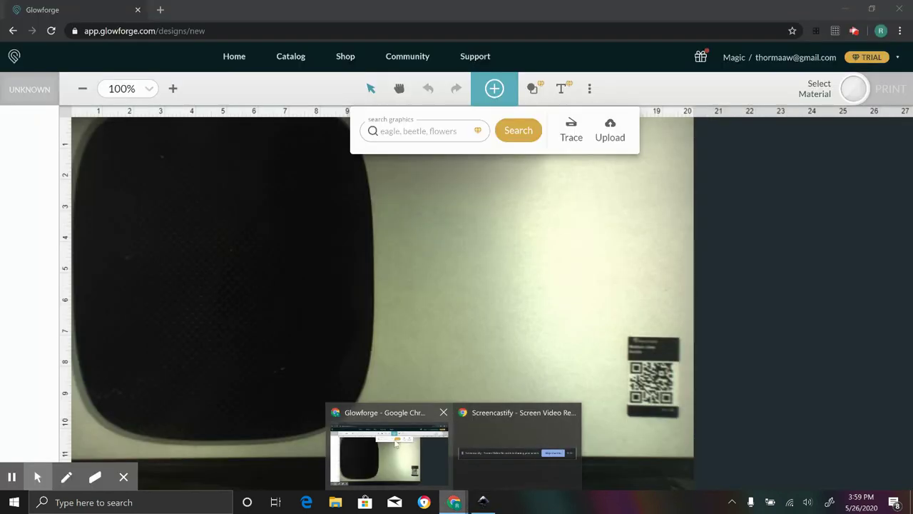
pyautogui.click(611, 130)
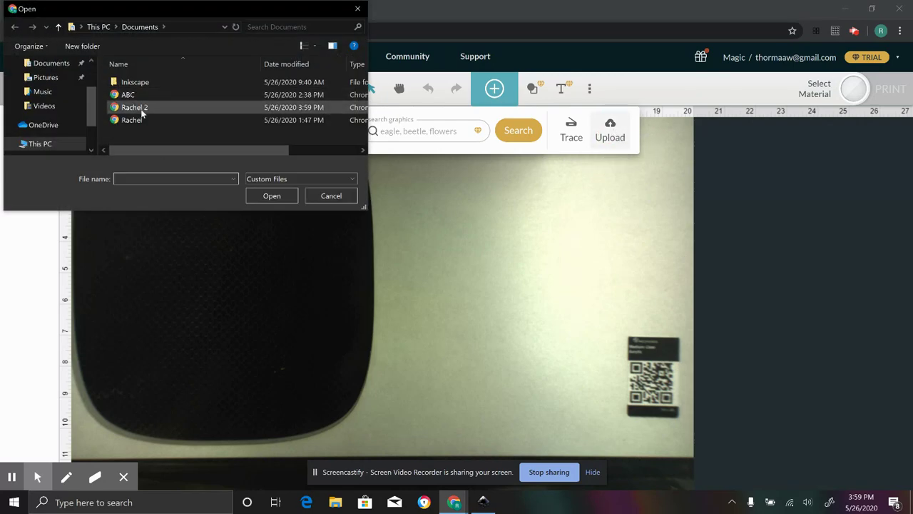
pyautogui.click(142, 109)
pyautogui.click(275, 199)
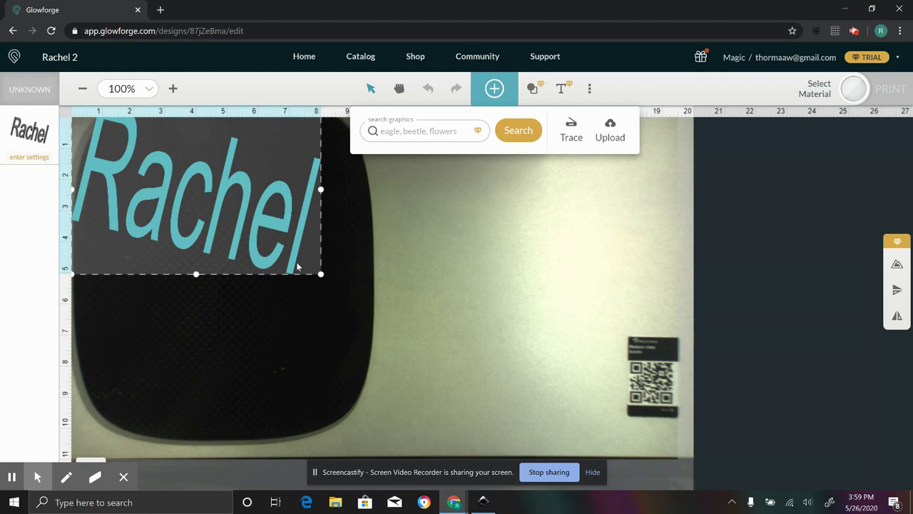
pyautogui.click(251, 207)
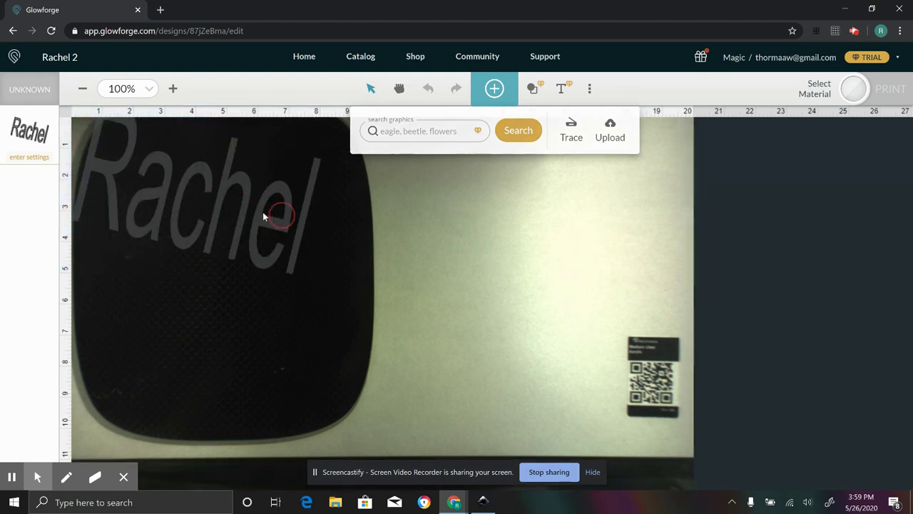
pyautogui.moveTo(257, 222); pyautogui.dragTo(620, 231)
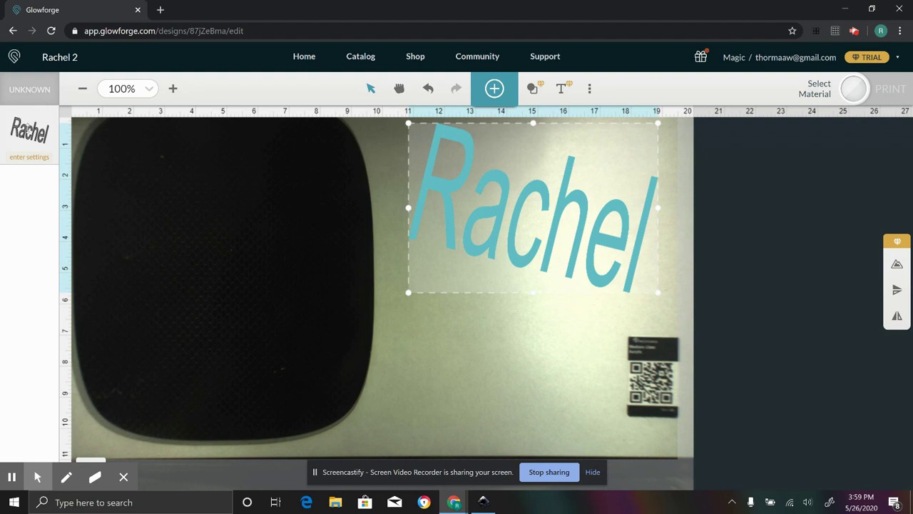
# Change the Rachel artwork's operation from Cut to Score.
pyautogui.click(29, 130)
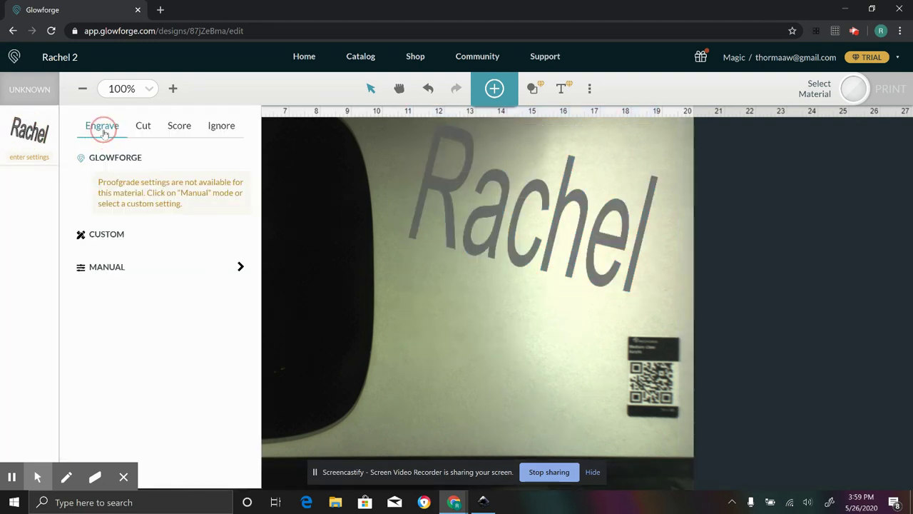
pyautogui.click(142, 127)
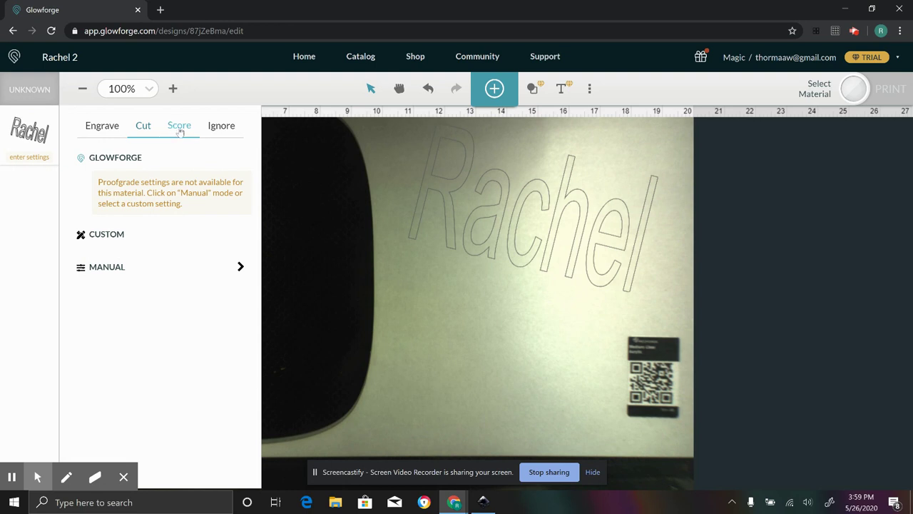
pyautogui.click(179, 126)
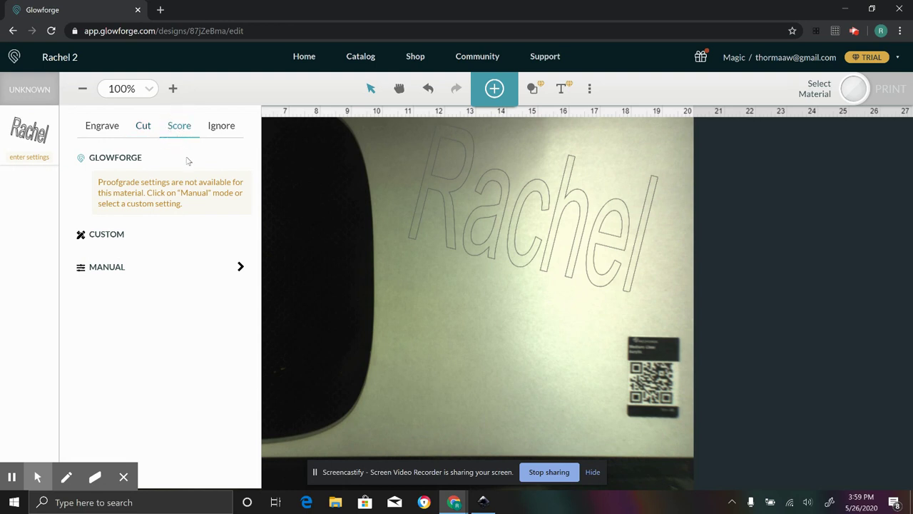
pyautogui.click(508, 229)
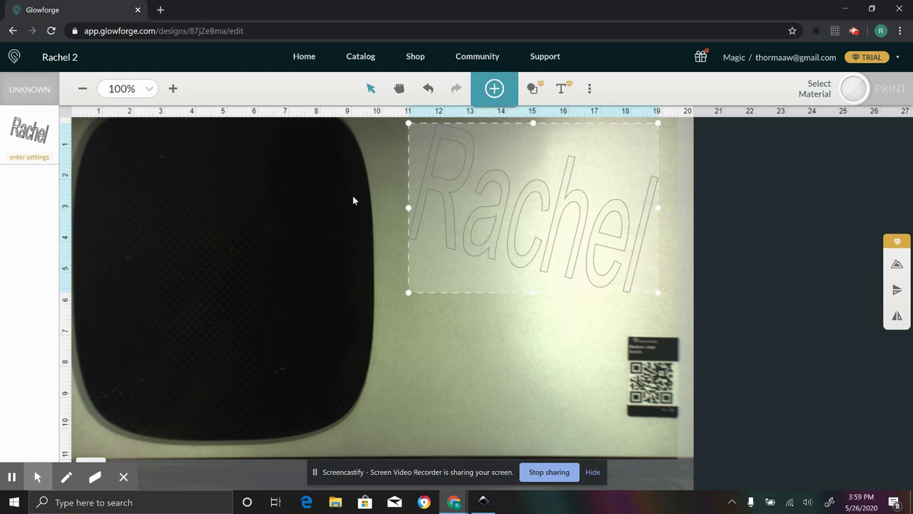
pyautogui.click(483, 502)
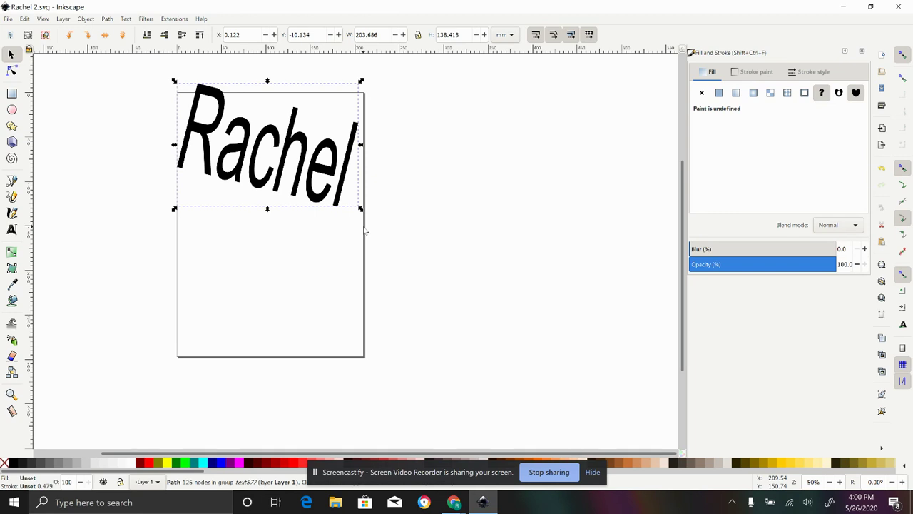
# Return to the Glowforge window in Chrome showing Rachel on the bed's right side.
pyautogui.click(454, 502)
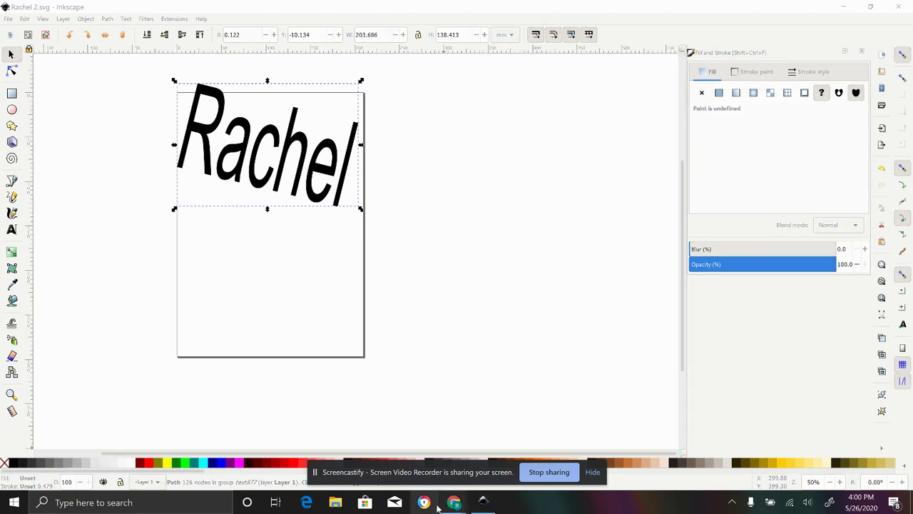
pyautogui.moveTo(454, 503)
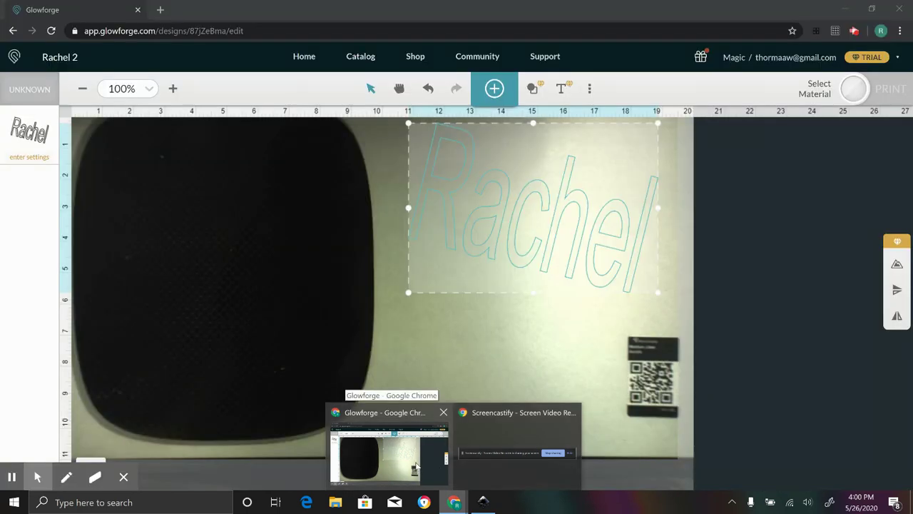
pyautogui.click(417, 468)
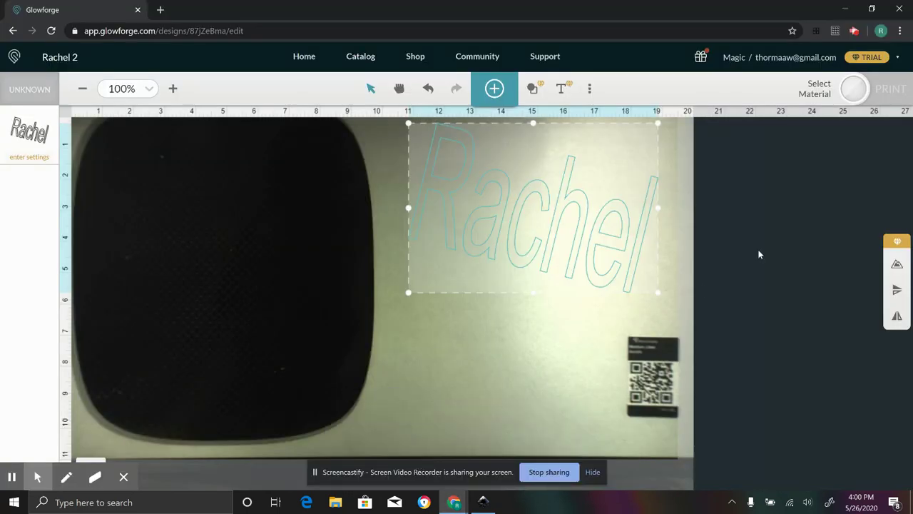
pyautogui.click(854, 30)
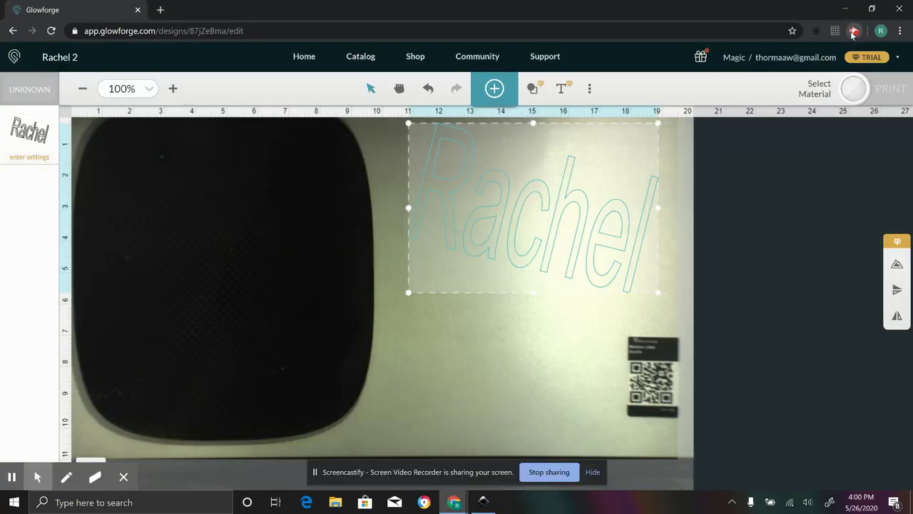